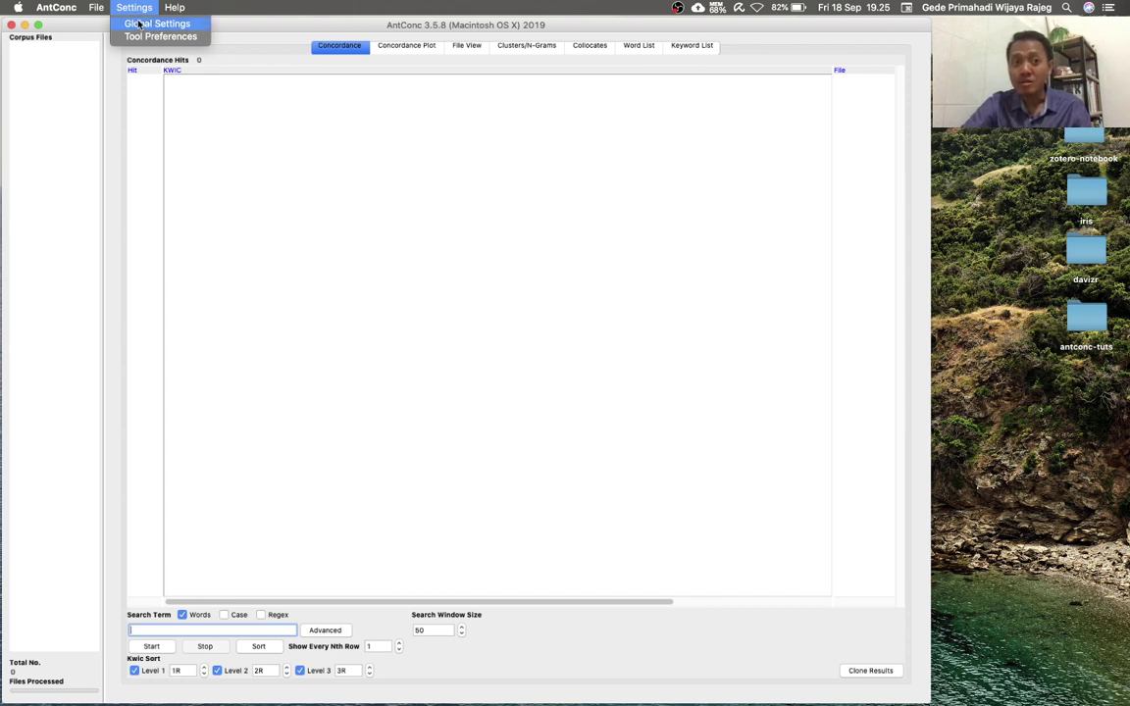
Review the token definition in the global settings and apply it with only the Letter token class enabled
left_click(139, 24)
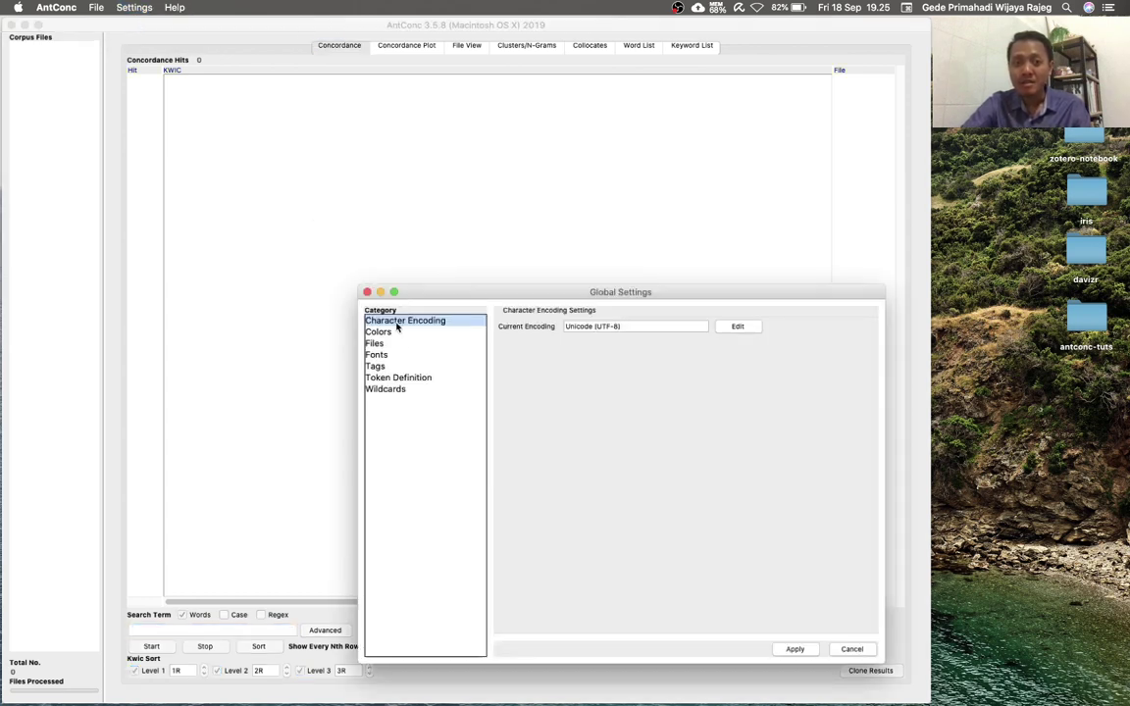
left_click(392, 379)
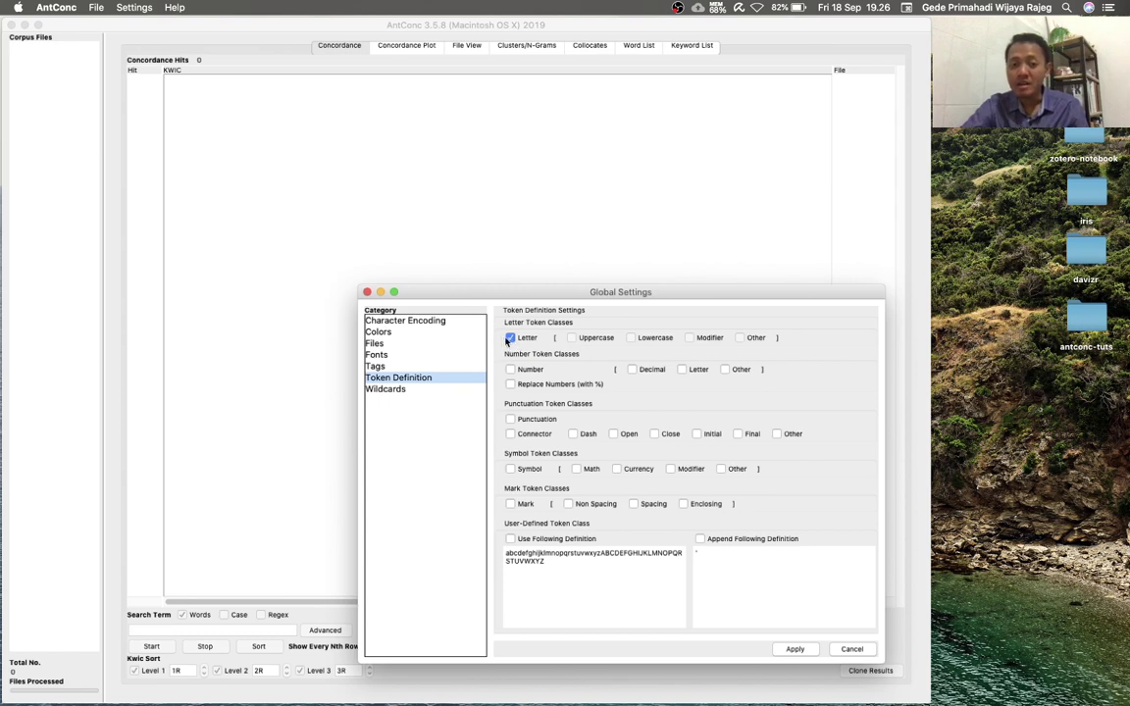
left_click_drag(466, 298, 710, 109)
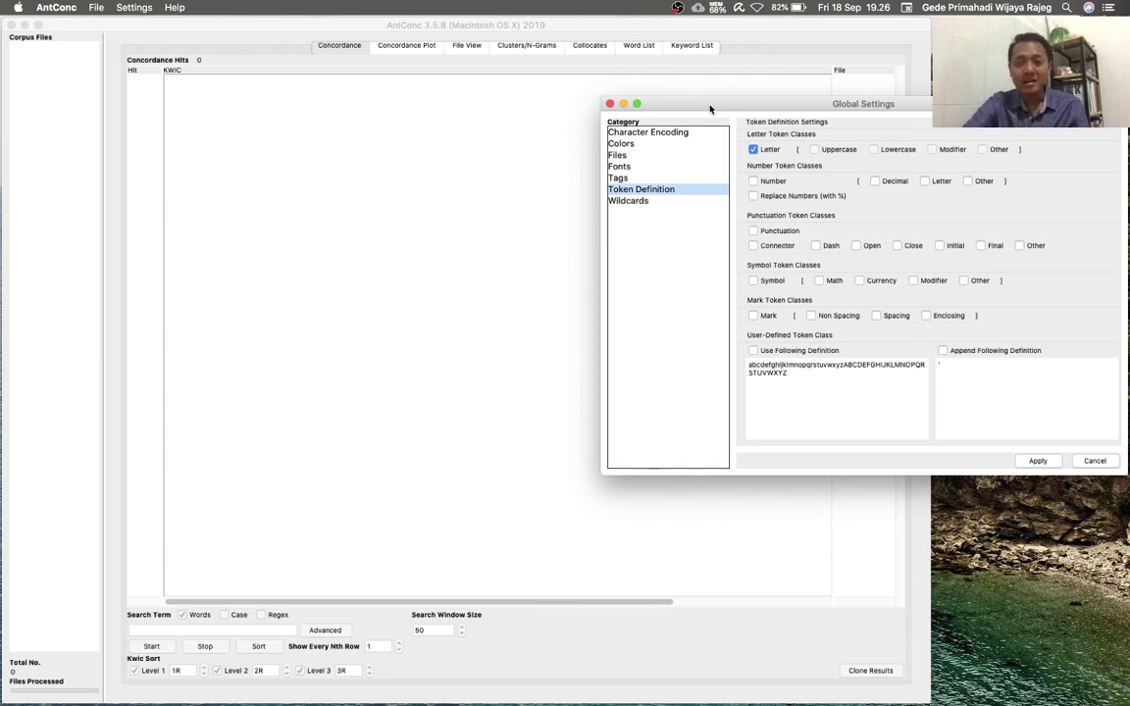
left_click_drag(812, 106, 595, 107)
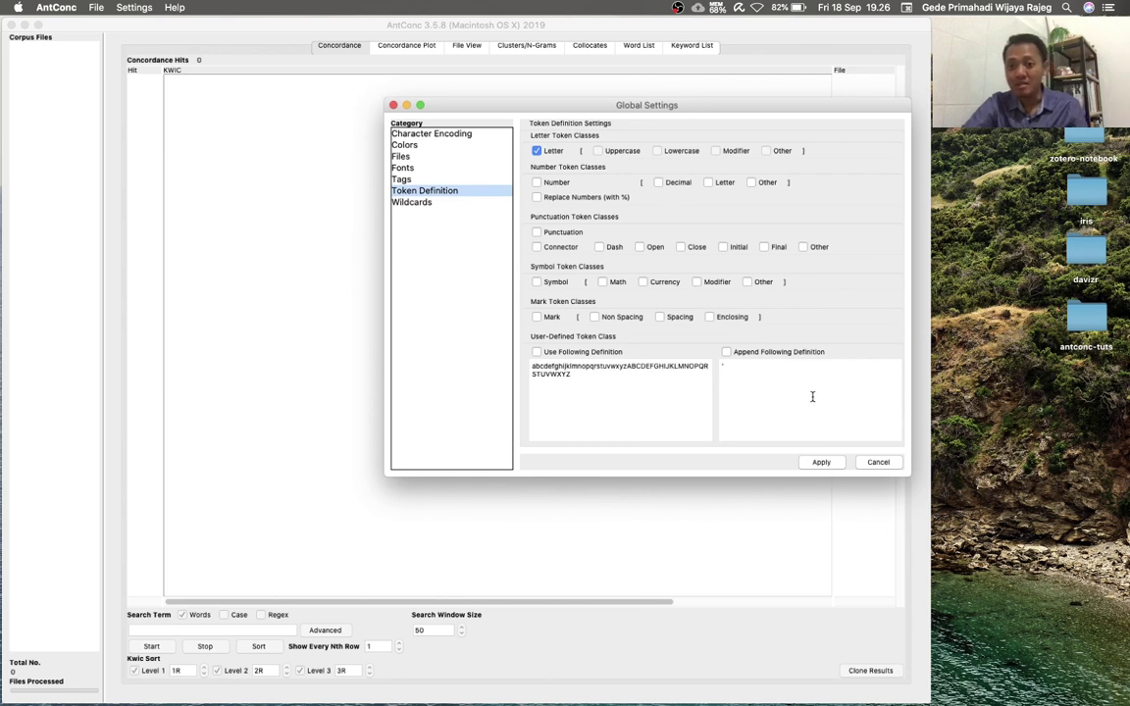
left_click(820, 462)
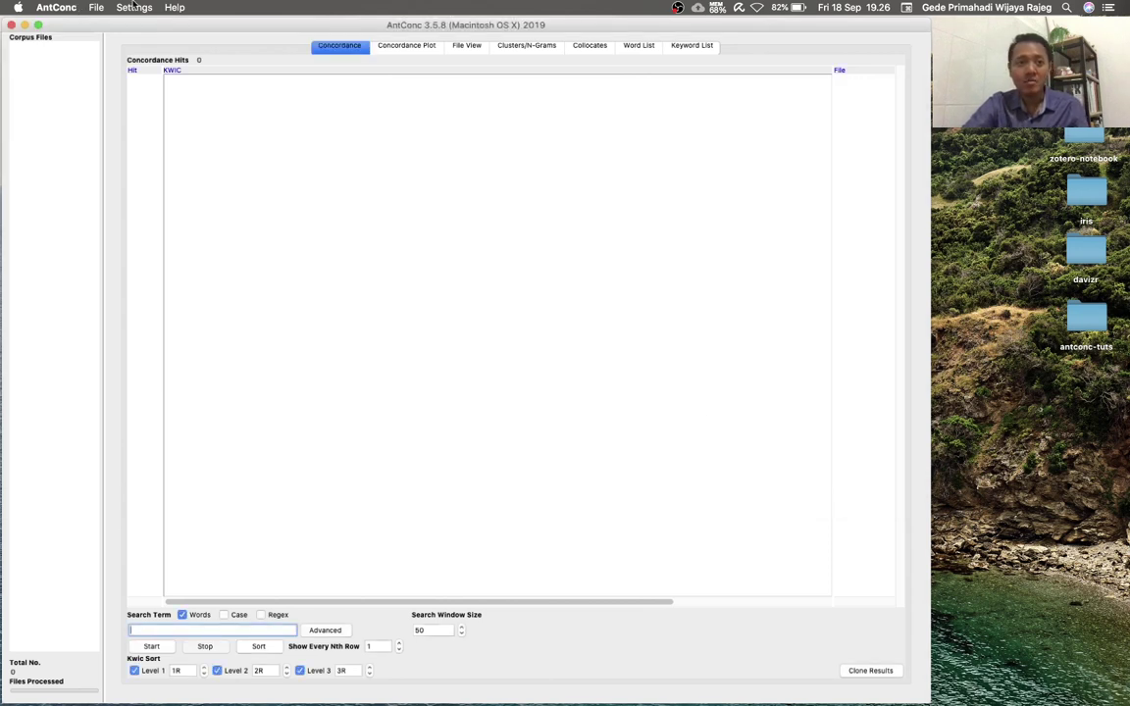
Load the webscraping_cerpen_2010 folder from antconc-tuts as the corpus and enter "perempuan" as the concordance search term
left_click(98, 7)
left_click(109, 39)
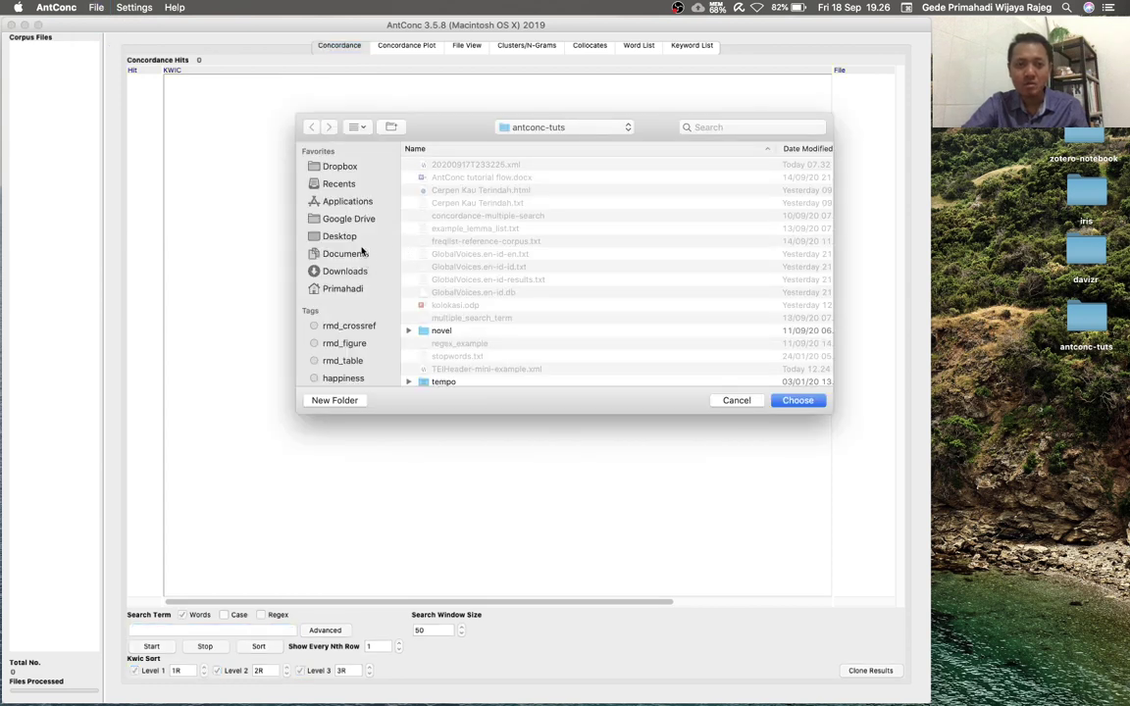
scroll(515, 288, "down", 2)
left_click(478, 382)
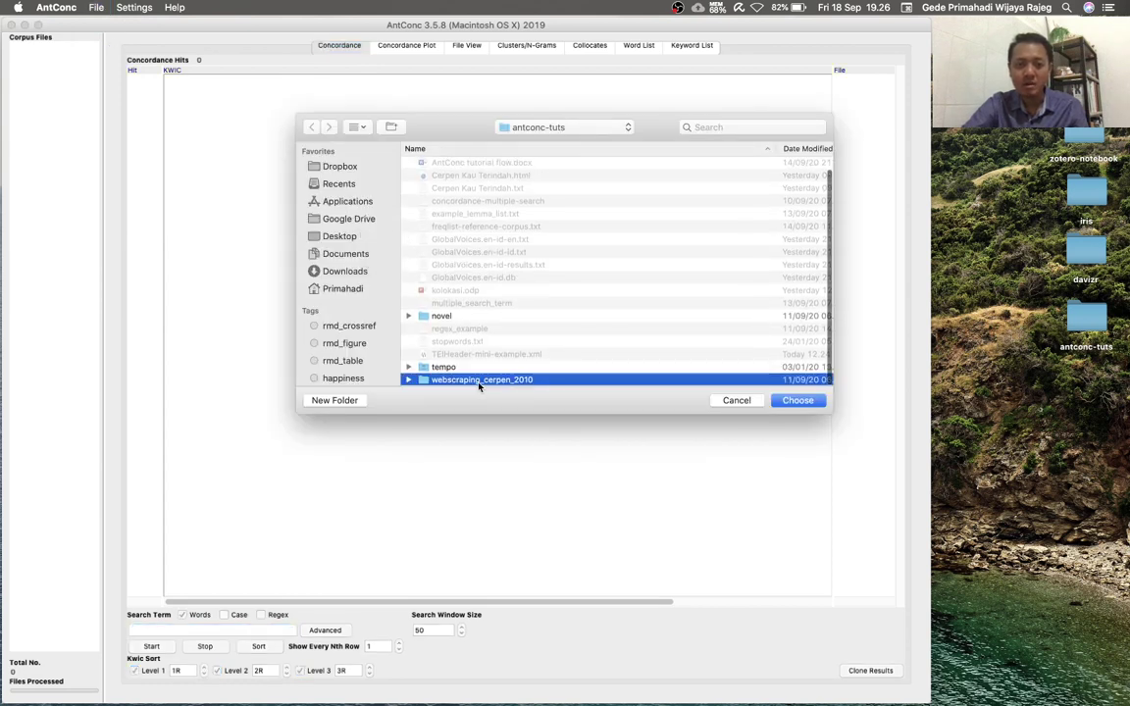
left_click(797, 400)
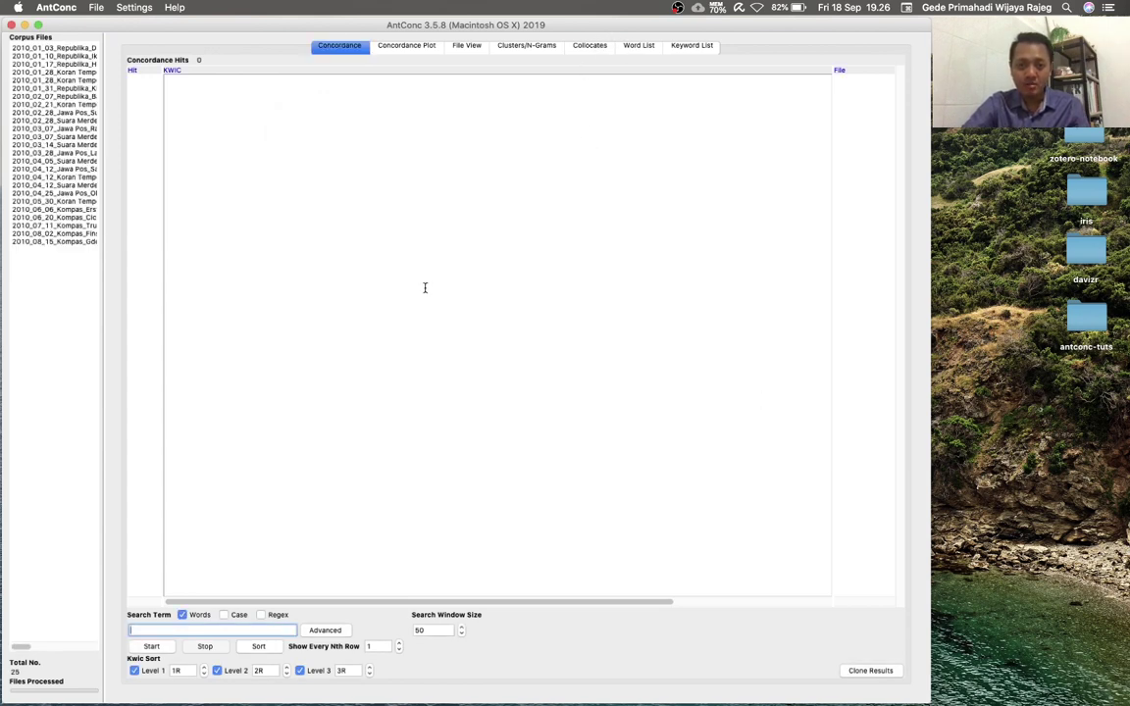
type("pl")
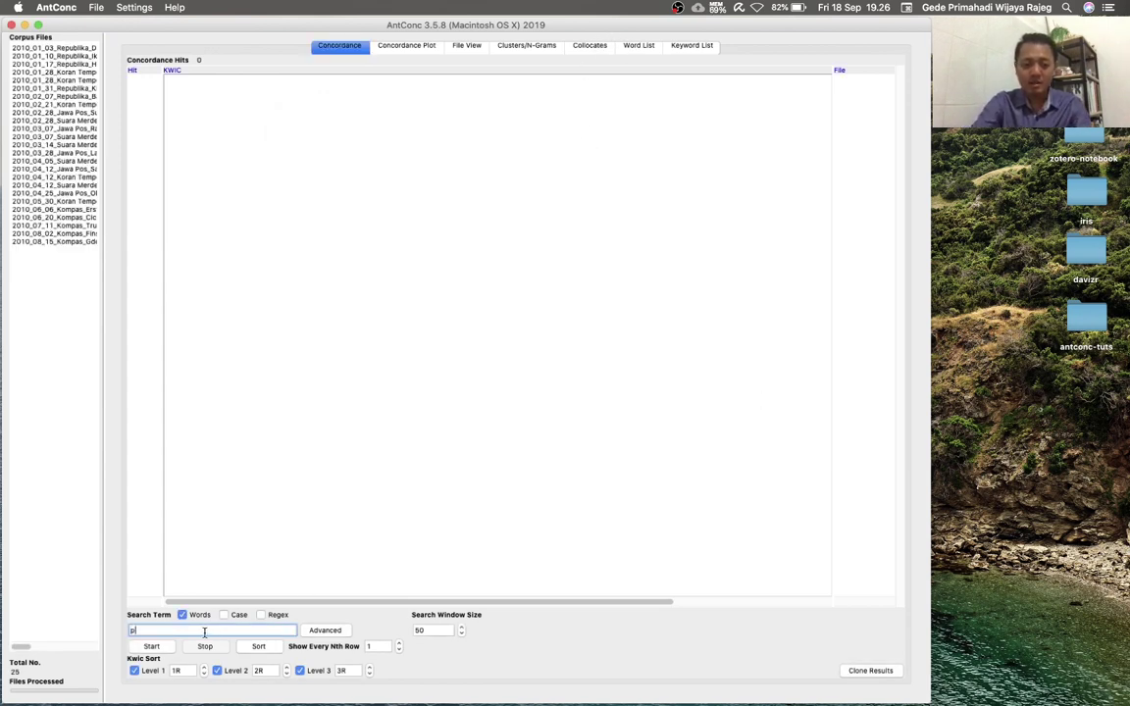
type("rempuan")
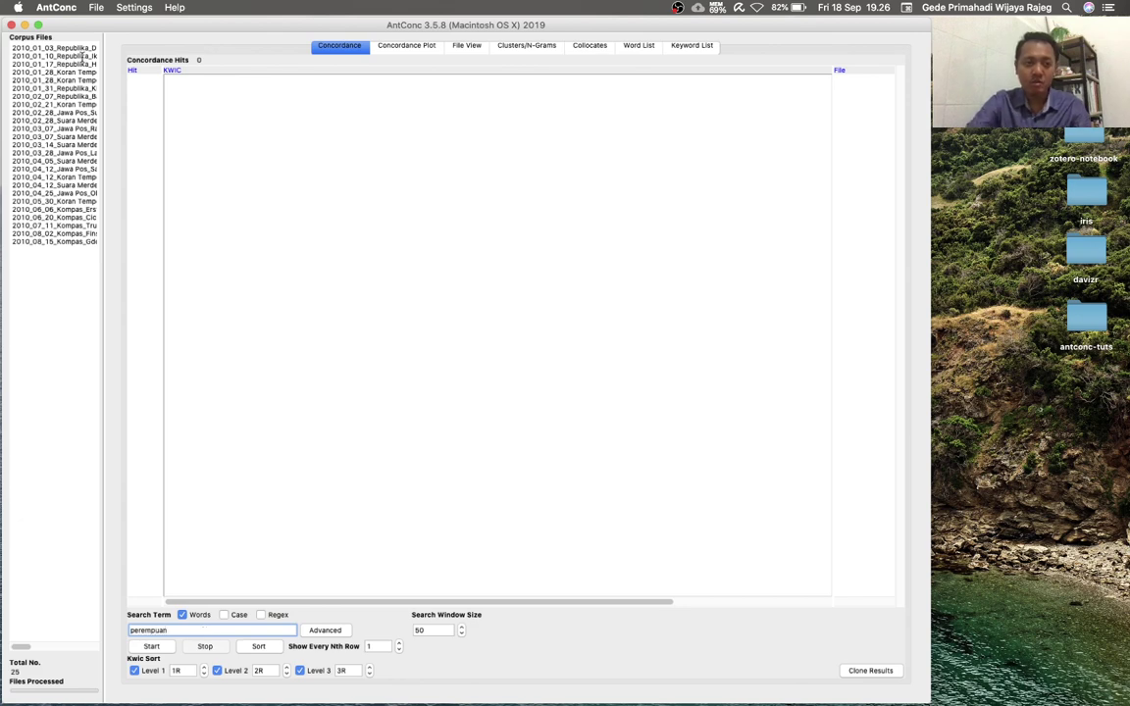
Set the file, results and search entry font sizes to 16 in the global settings and apply them
left_click(134, 6)
left_click(140, 26)
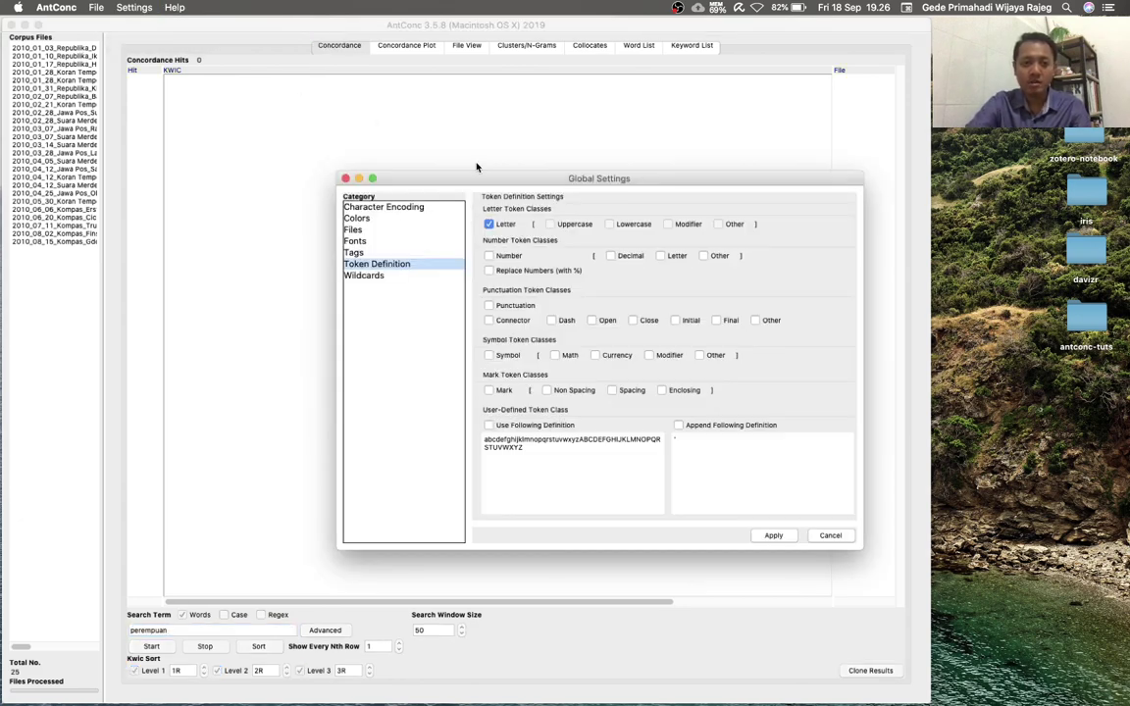
left_click(362, 241)
left_click(753, 223)
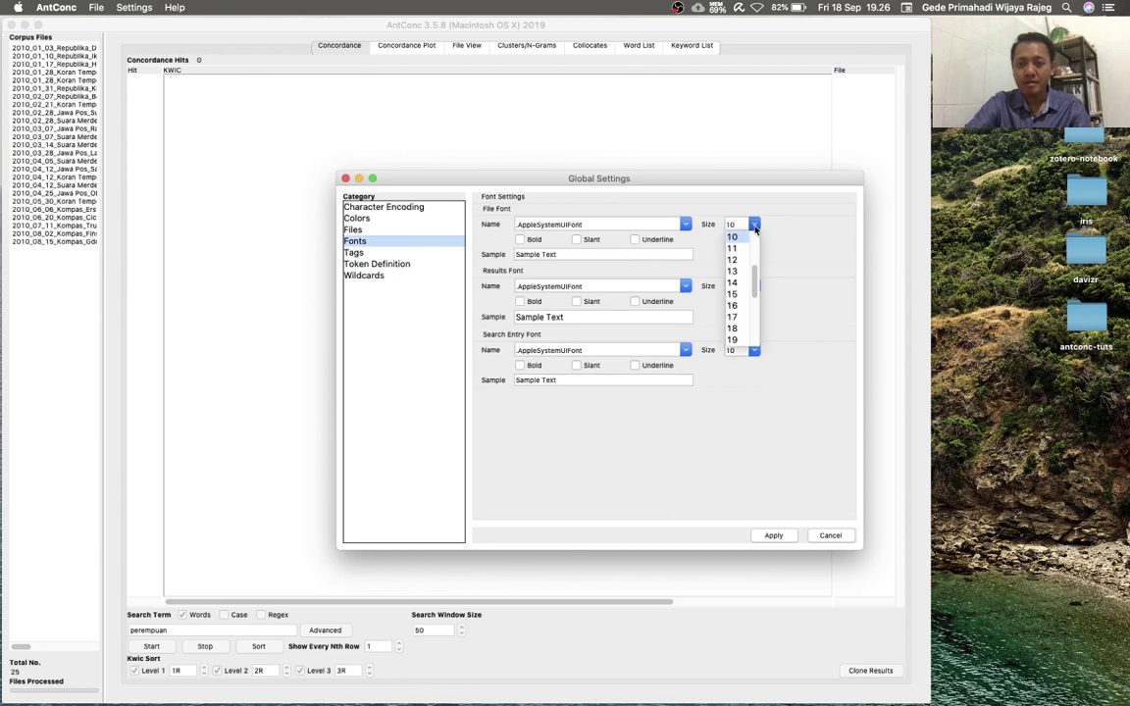
left_click(731, 304)
left_click(753, 291)
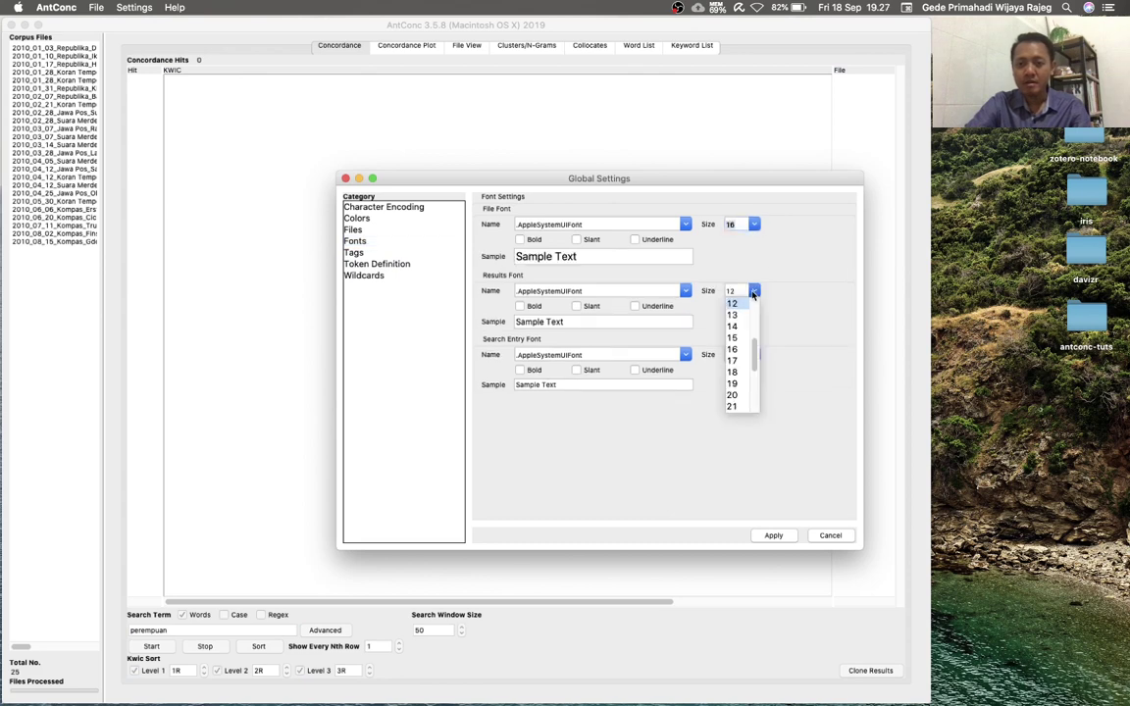
left_click(732, 349)
left_click(753, 357)
left_click(732, 439)
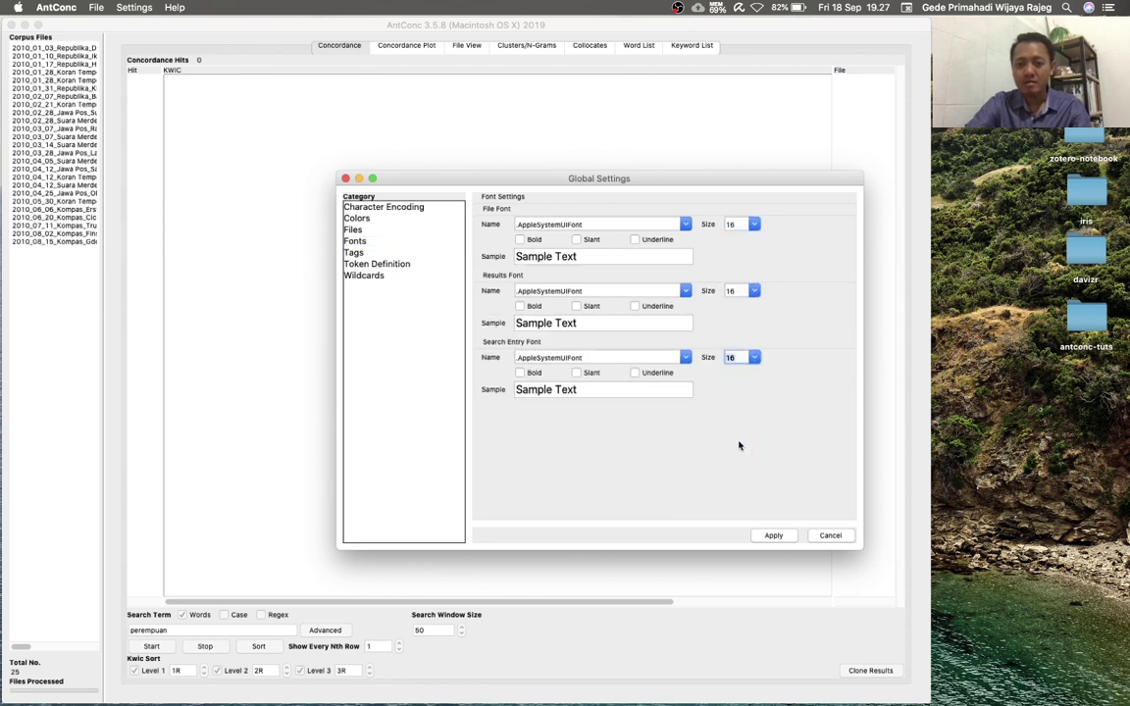
left_click(779, 535)
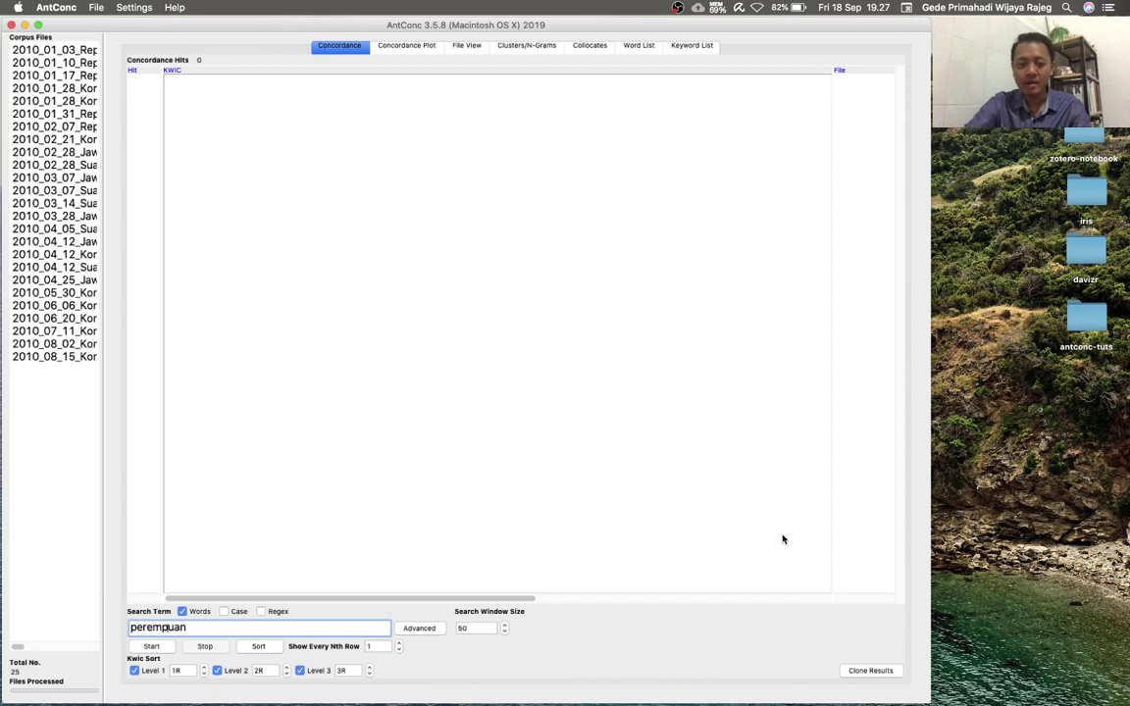
Run the concordance search for "perempuan" and generate the word list of the corpus
left_click(152, 647)
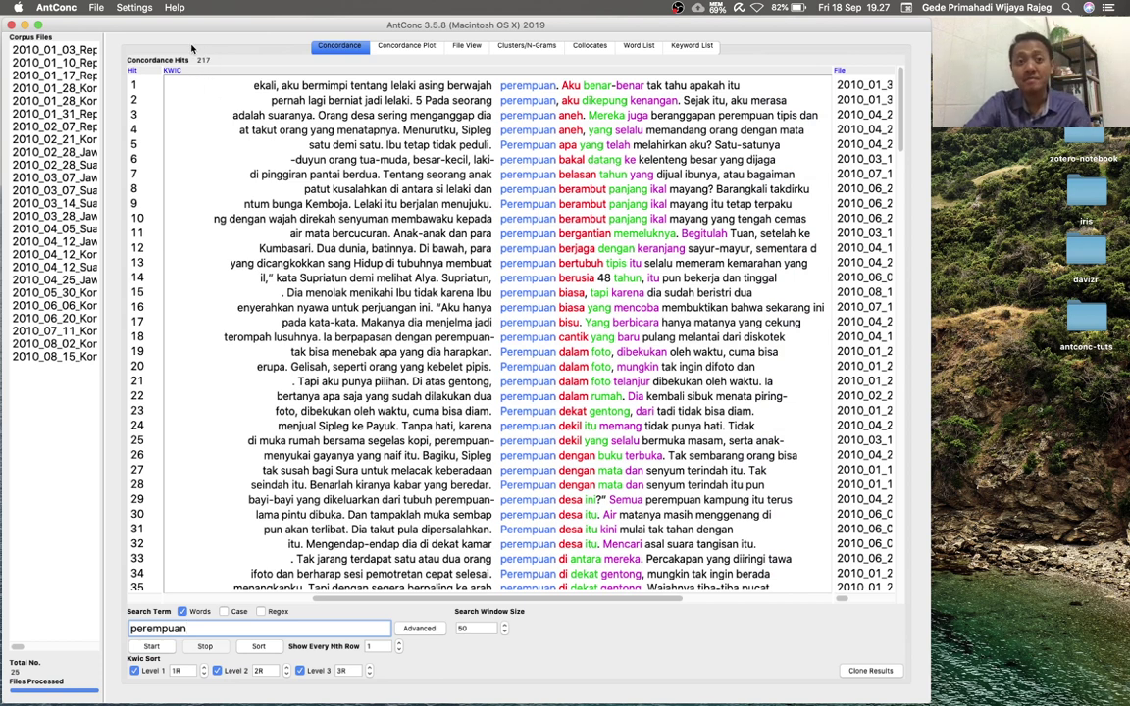
left_click(639, 46)
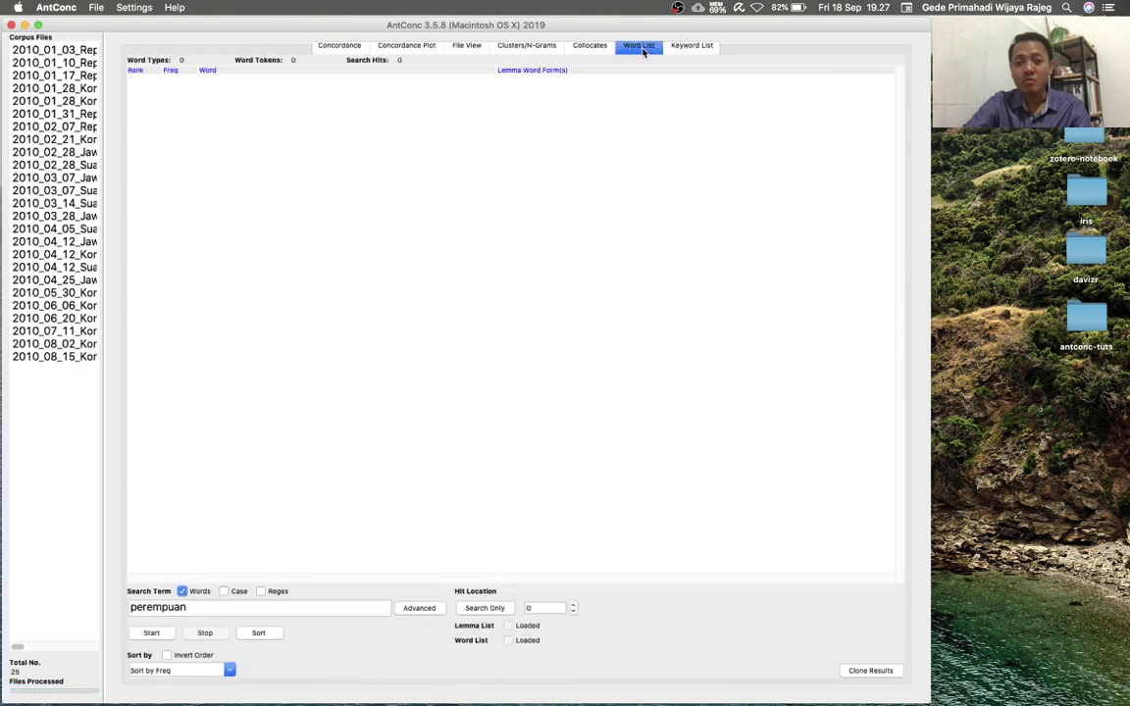
left_click(157, 634)
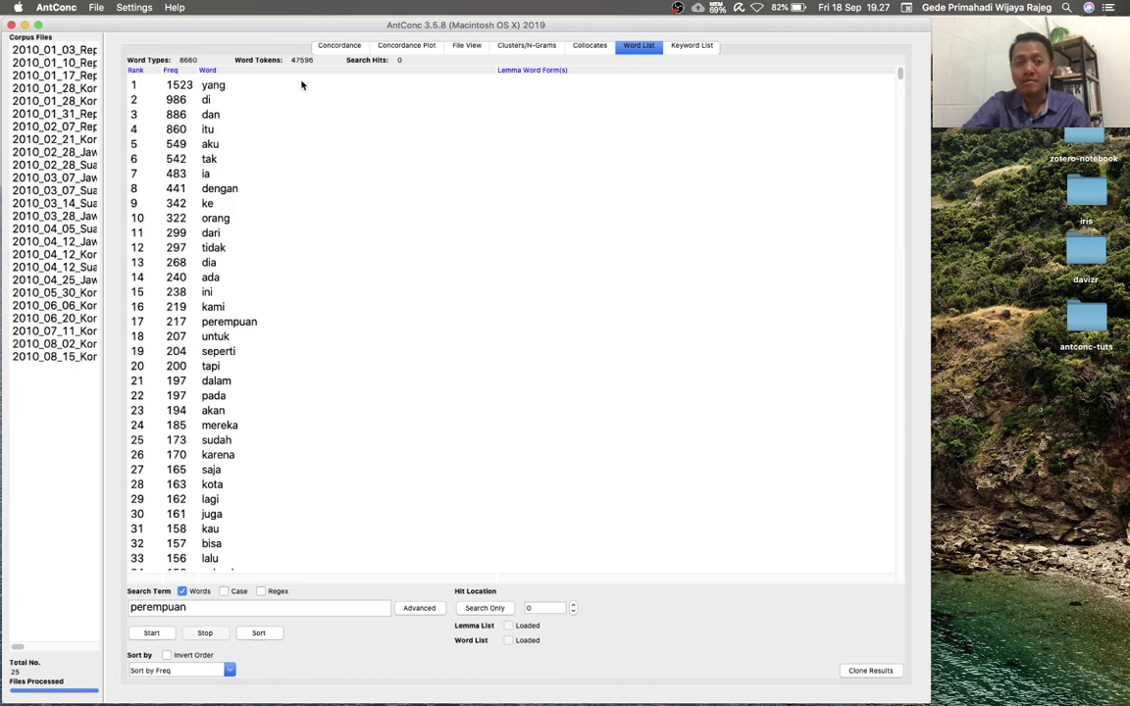
Open the concordance hit "perempuan-perempuan cantik" in its source file and examine the reduplicated word in context
left_click(308, 46)
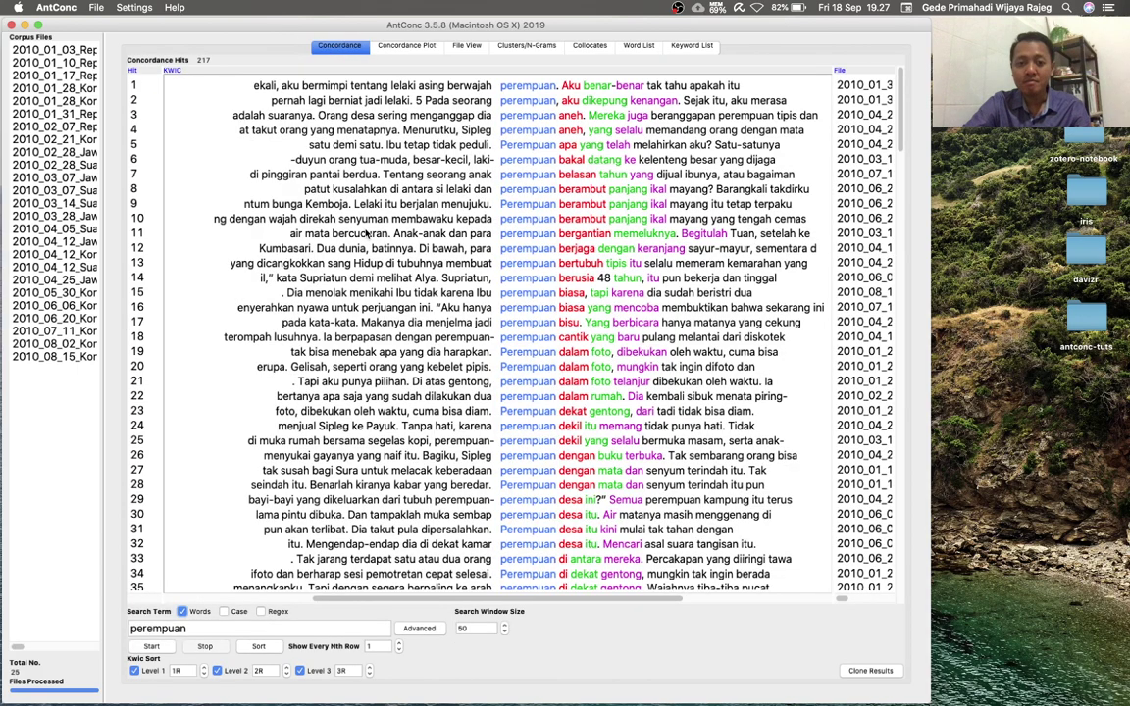
scroll(367, 233, "down", 3)
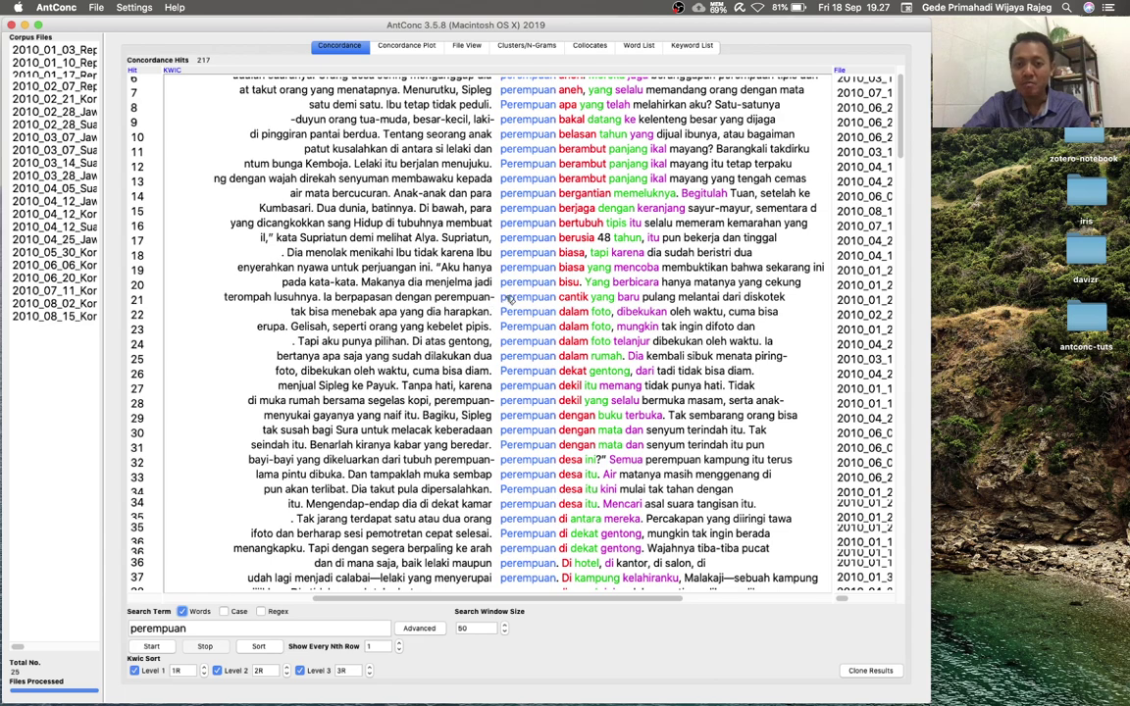
left_click(511, 297)
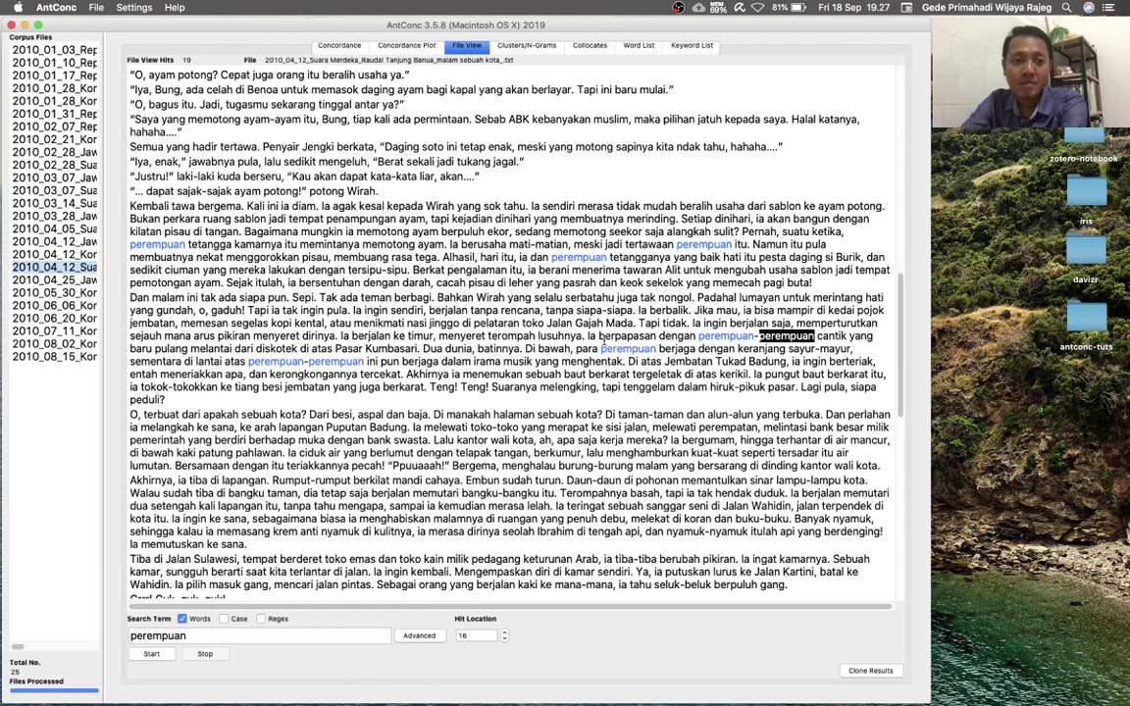
scroll(603, 340, "up", 3)
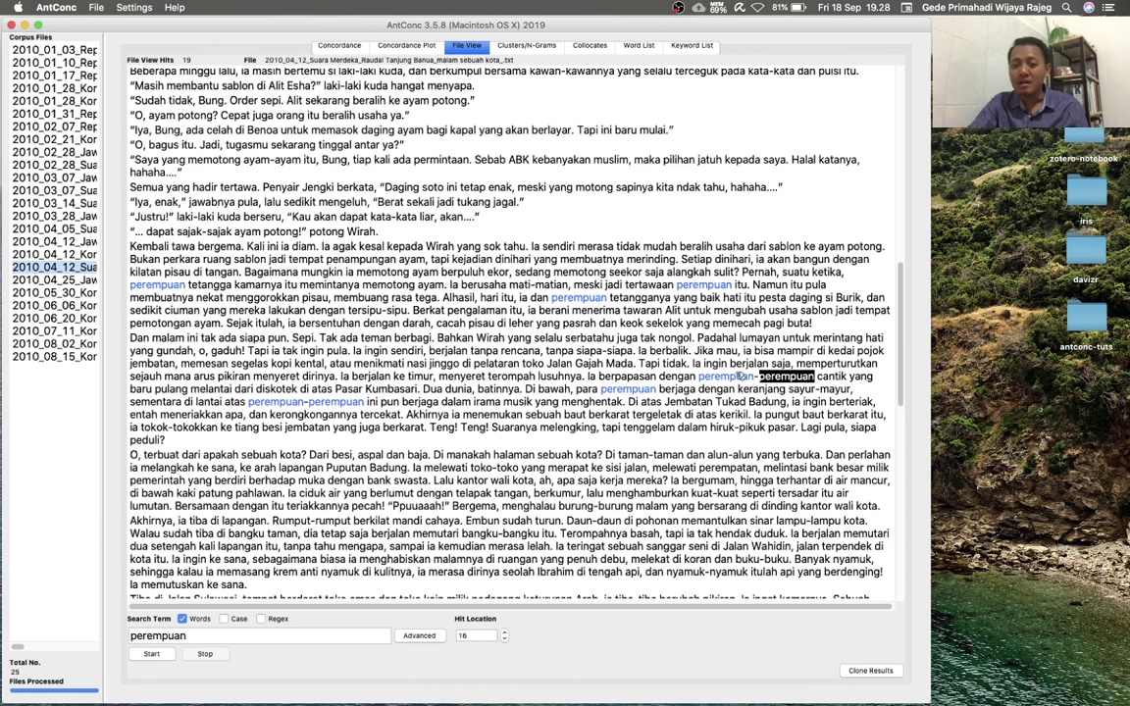
Add the Dash punctuation class to the token definition in the global settings and apply it
left_click(135, 8)
left_click(152, 24)
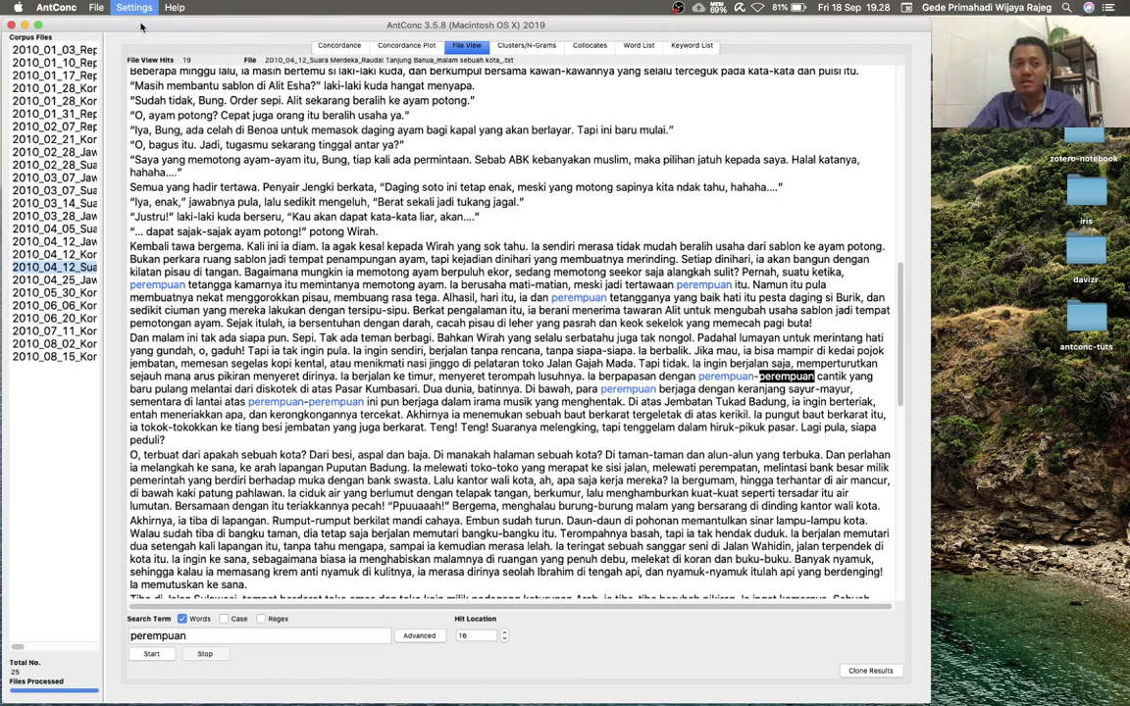
left_click(374, 333)
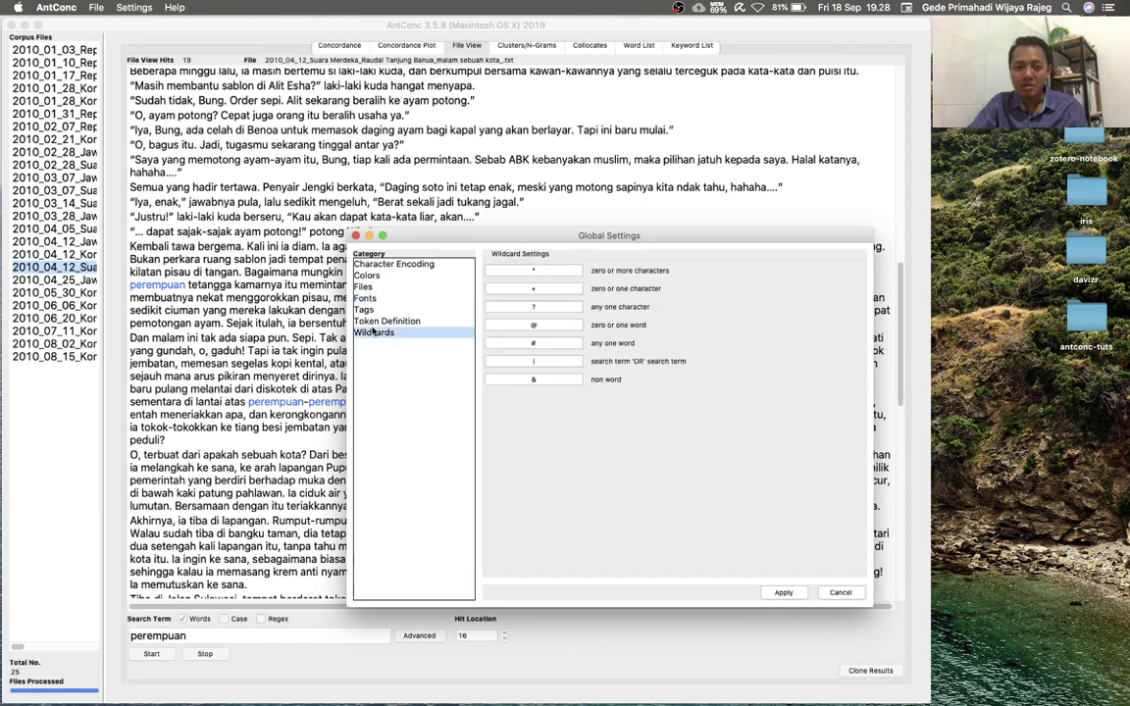
left_click(377, 321)
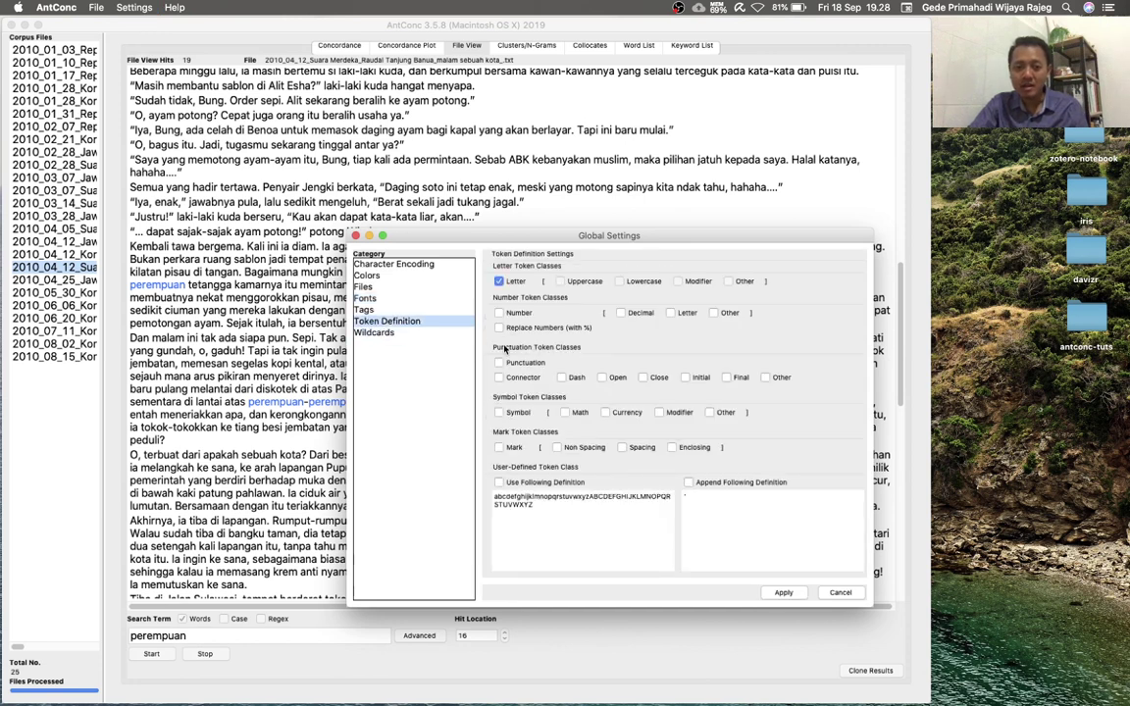
left_click(564, 379)
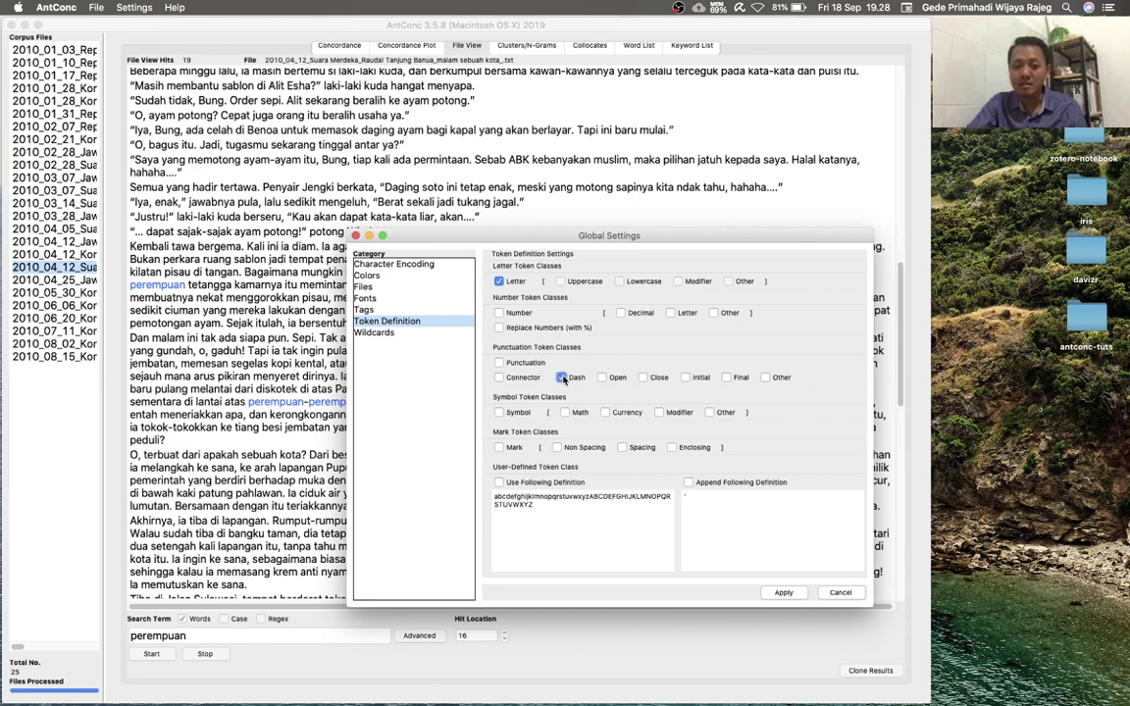
left_click_drag(586, 235, 364, 324)
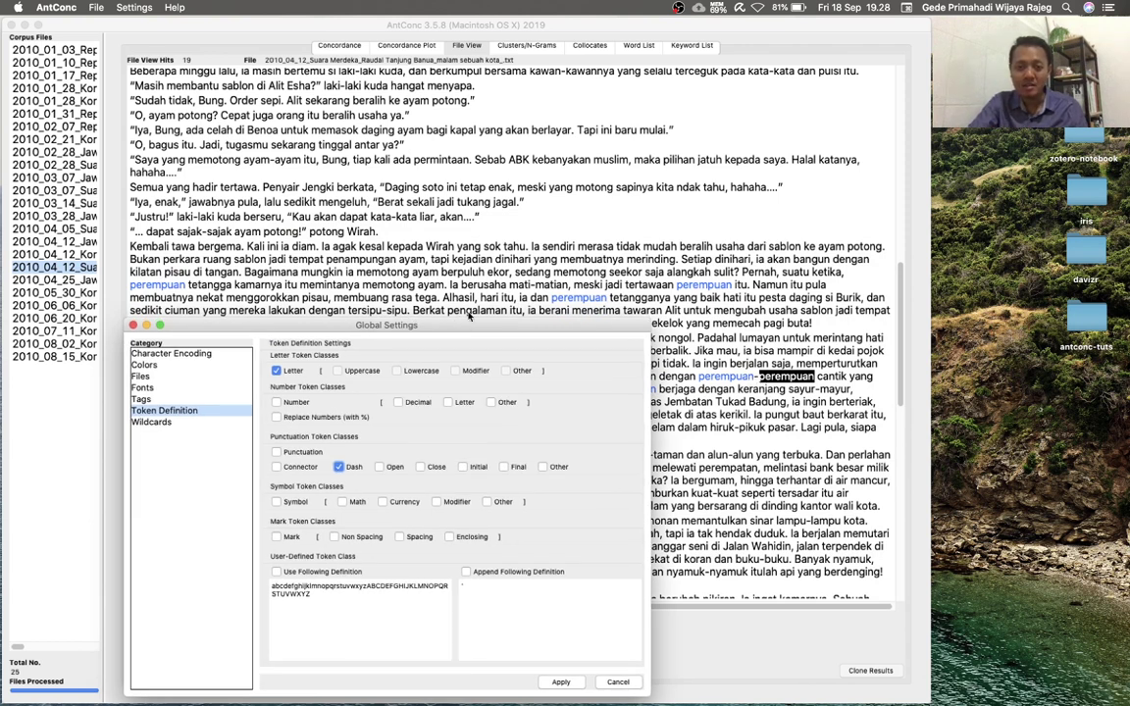
left_click_drag(467, 327, 484, 147)
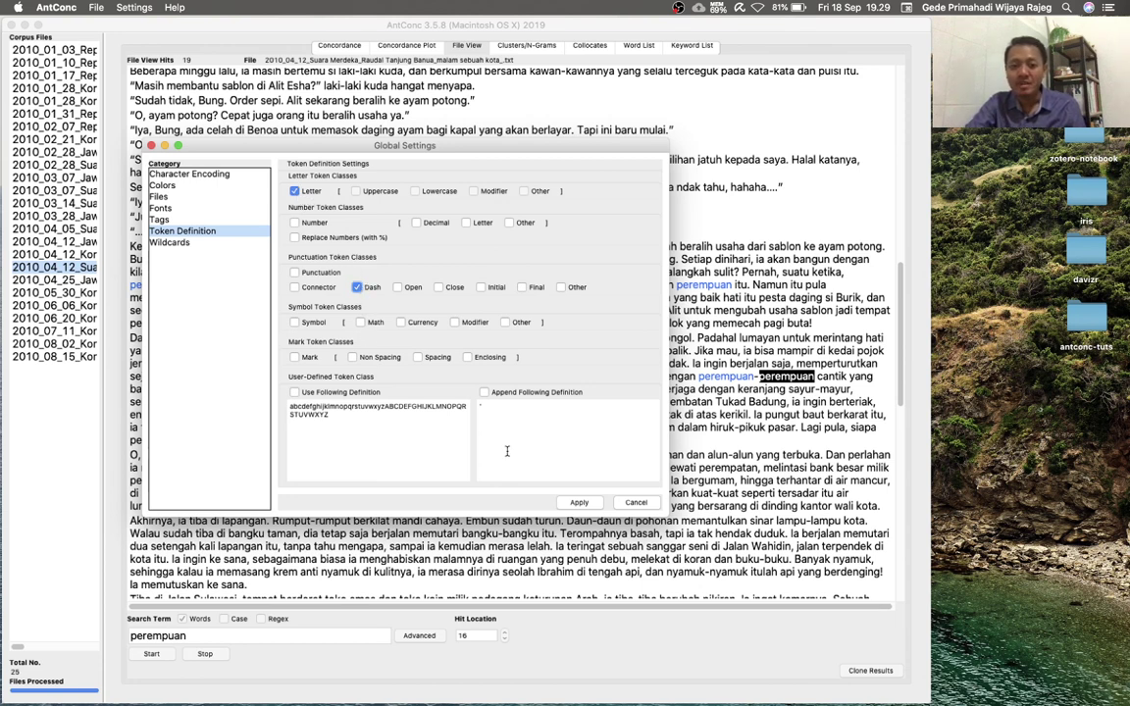
left_click(579, 503)
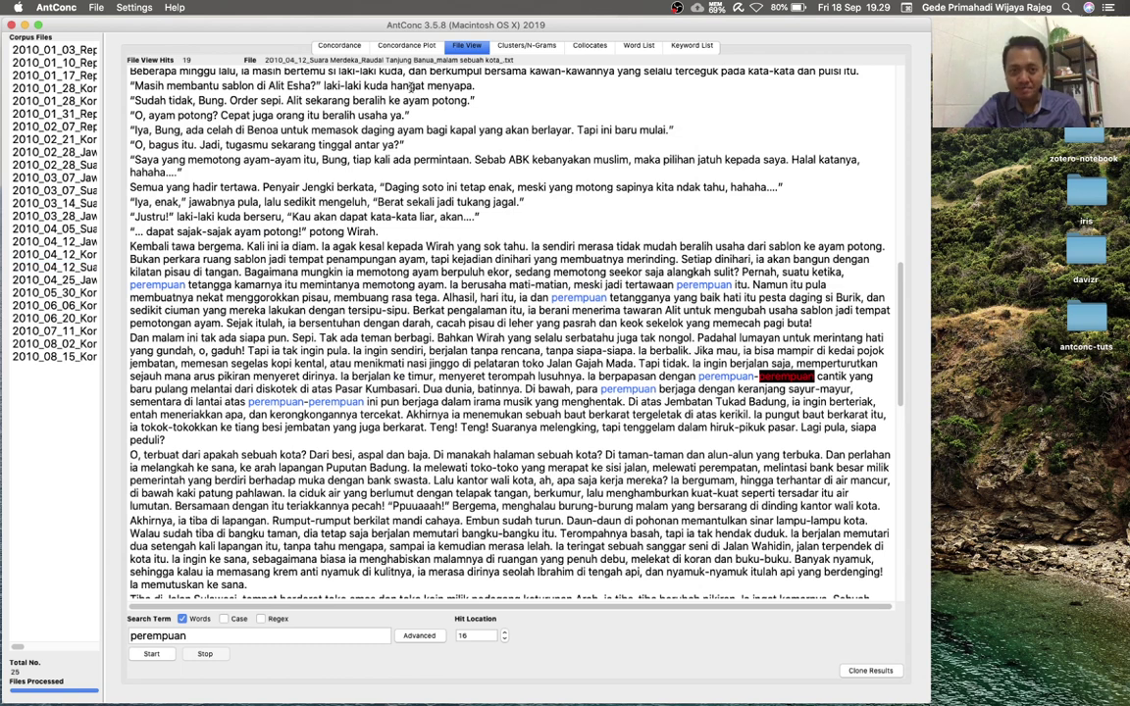
Rerun the concordance search for "perempuan" with the new token definition and look through the hits
left_click(348, 48)
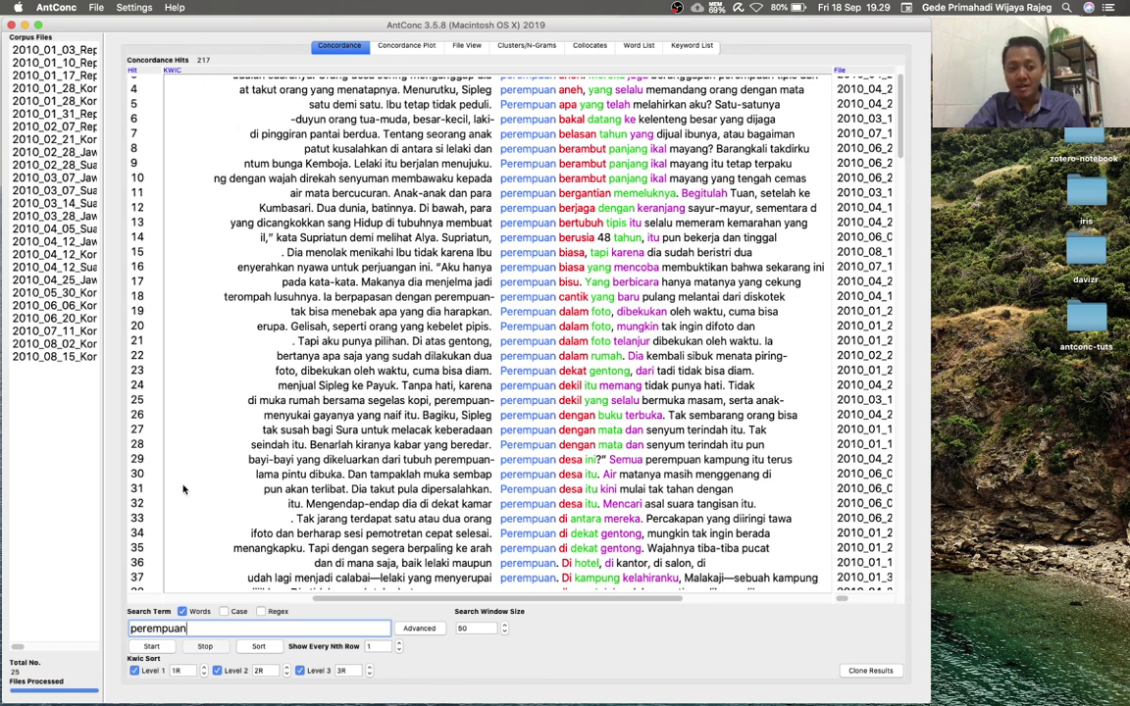
left_click(155, 647)
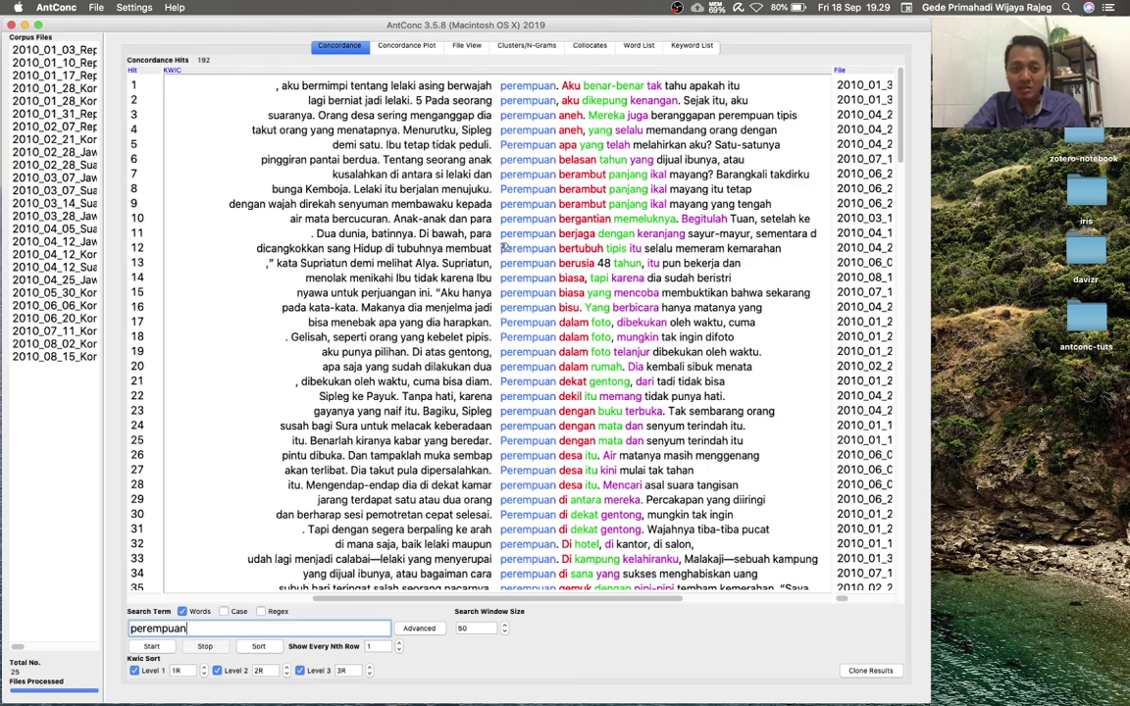
scroll(490, 333, "down", 3)
scroll(509, 351, "down", 10)
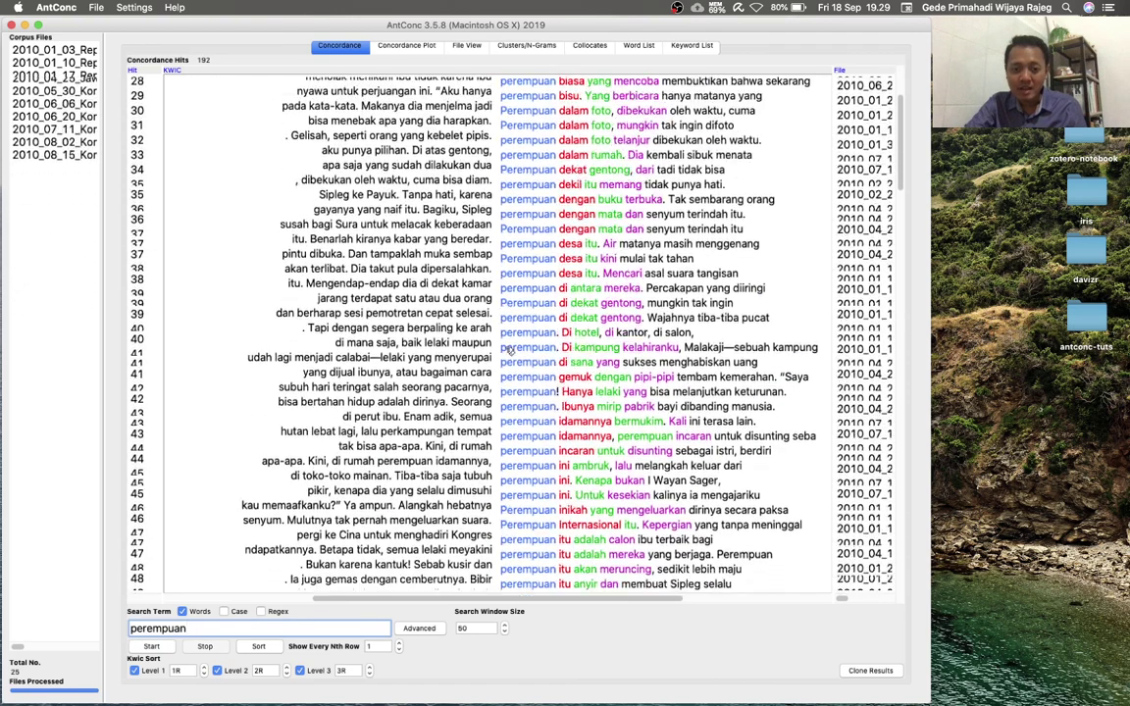
scroll(509, 351, "down", 8)
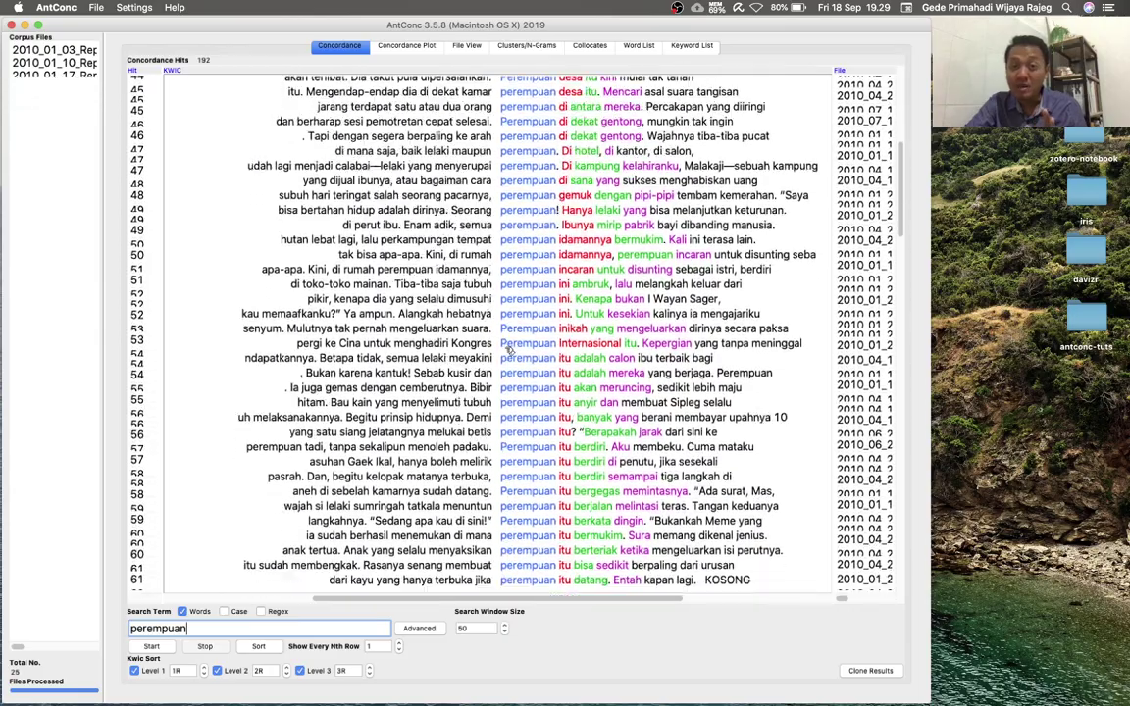
scroll(509, 351, "down", 10)
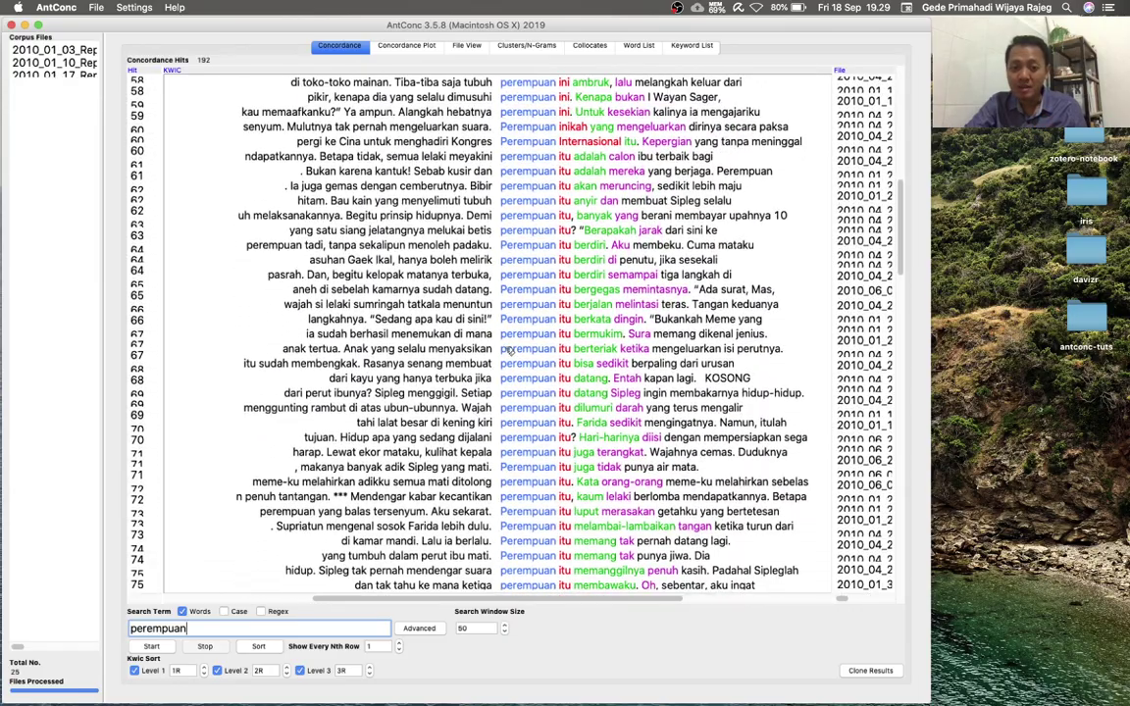
scroll(508, 349, "down", 2)
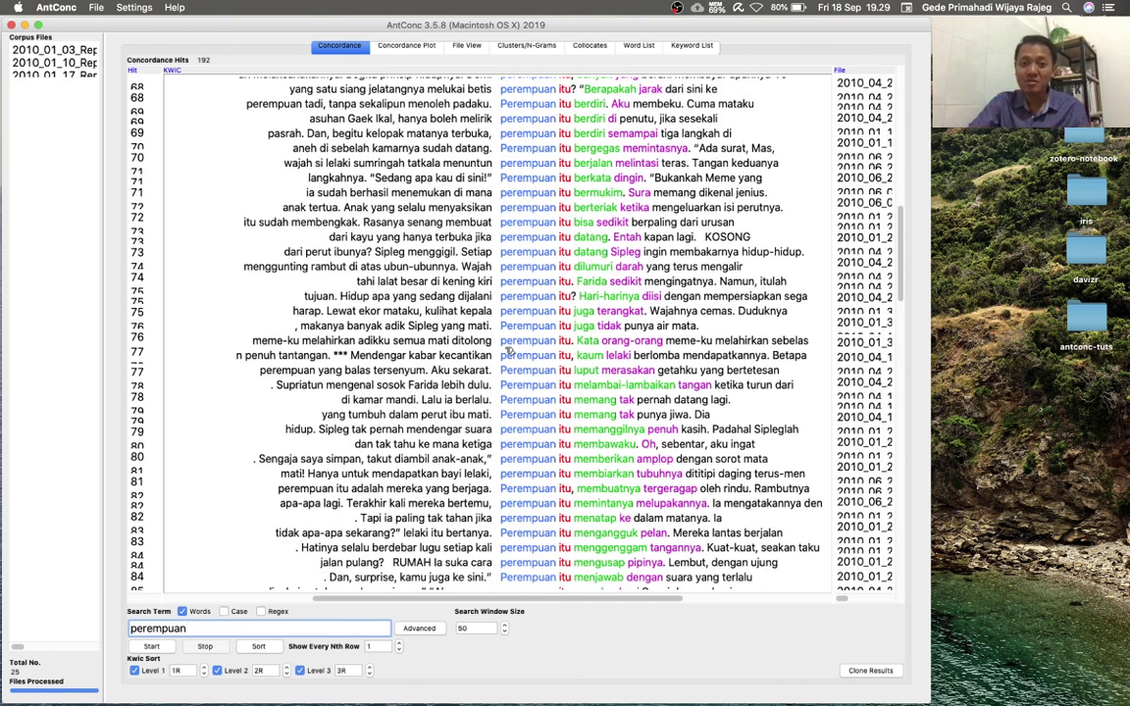
Regenerate the word list with the new token definition and locate "perempuan" in it
scroll(508, 350, "down", 3)
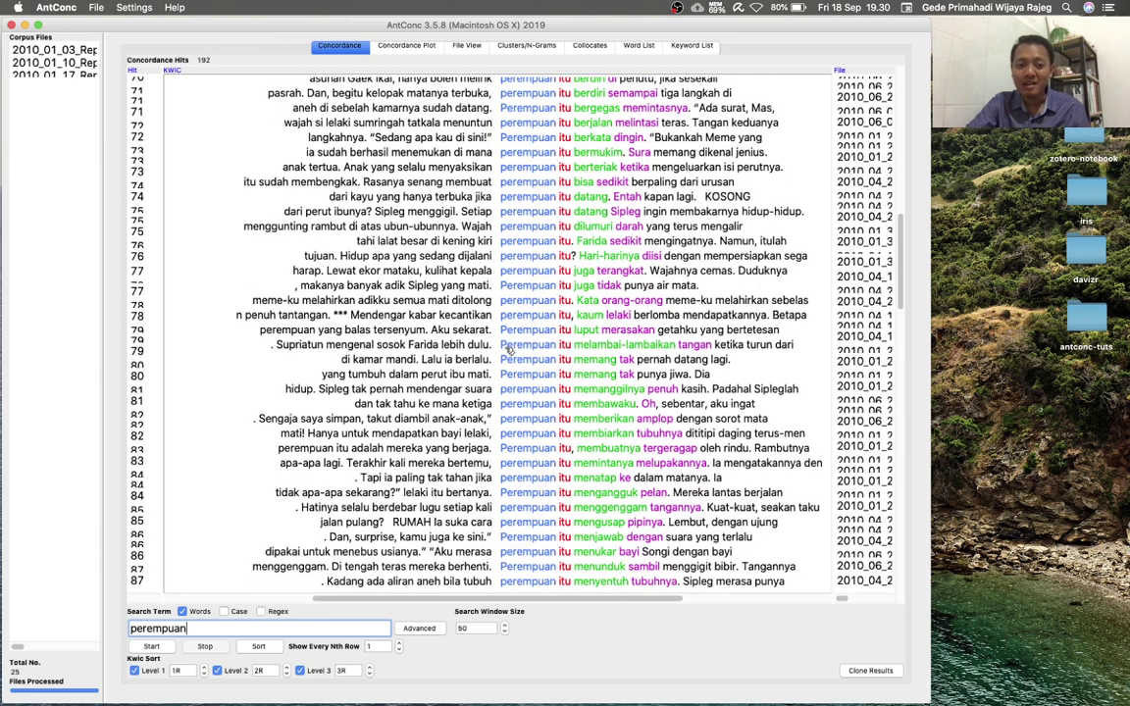
double_click(132, 633)
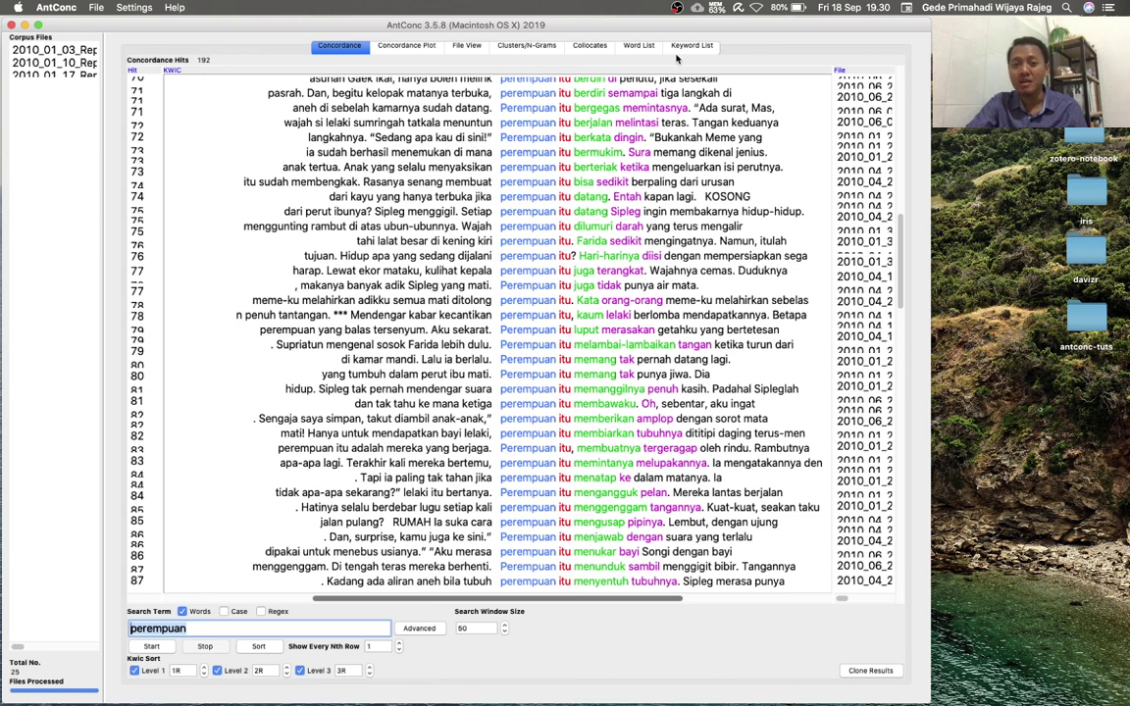
left_click(639, 46)
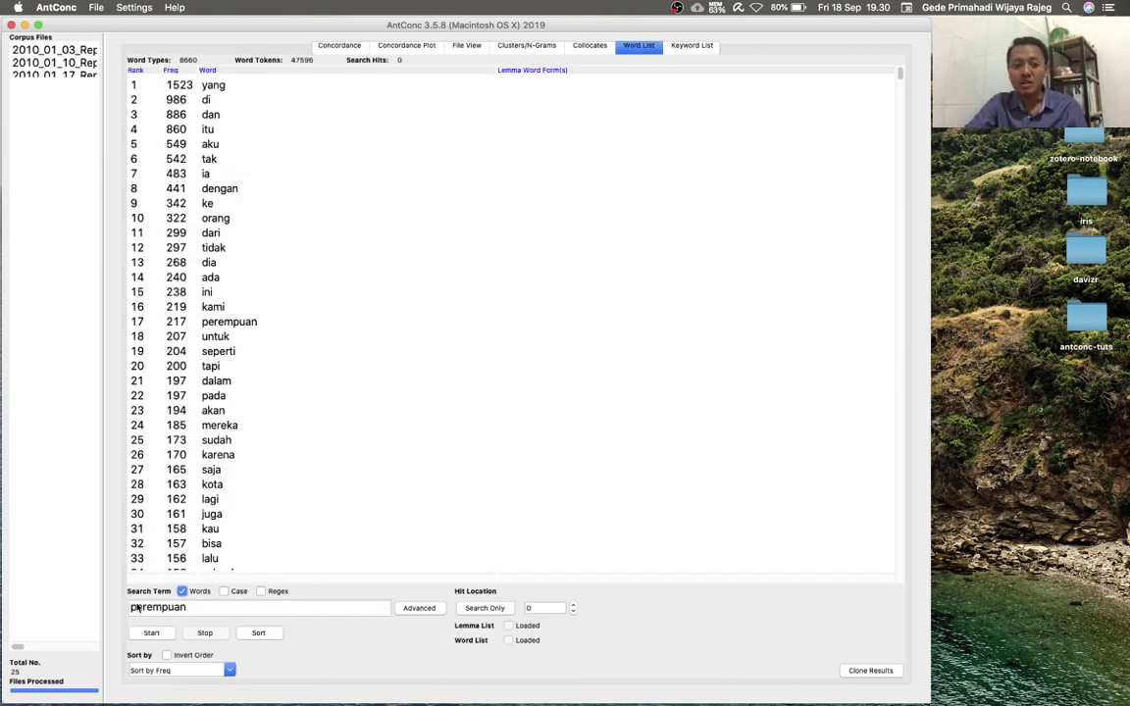
left_click(152, 633)
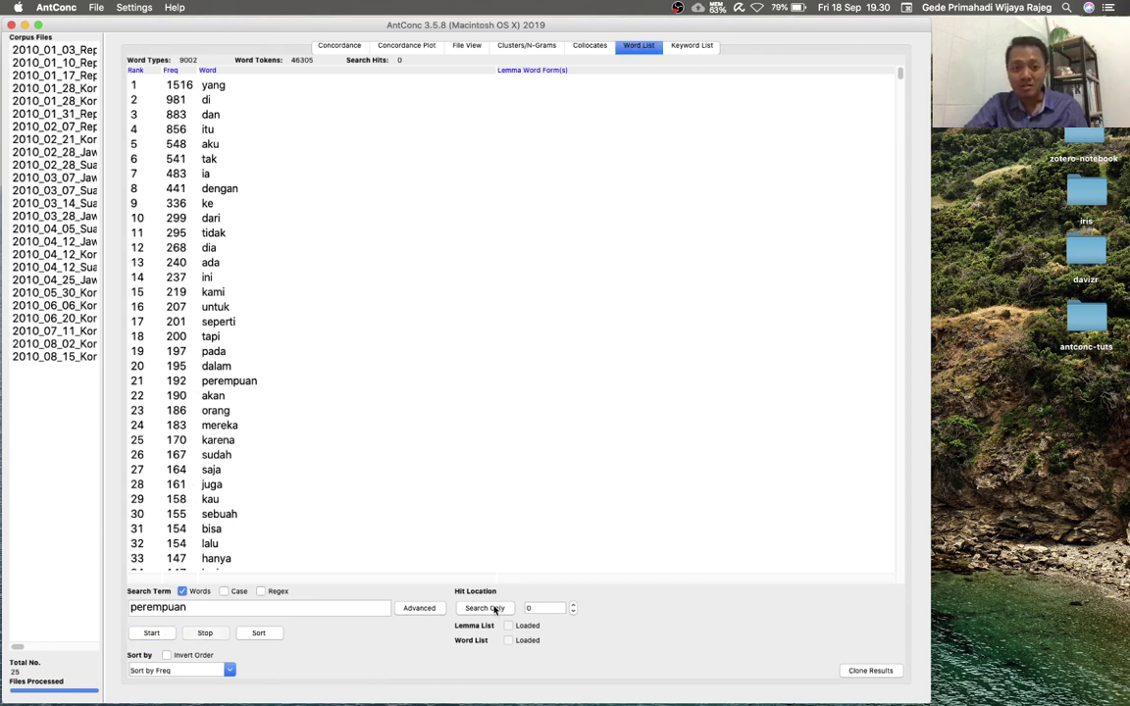
scroll(381, 482, "down", 5)
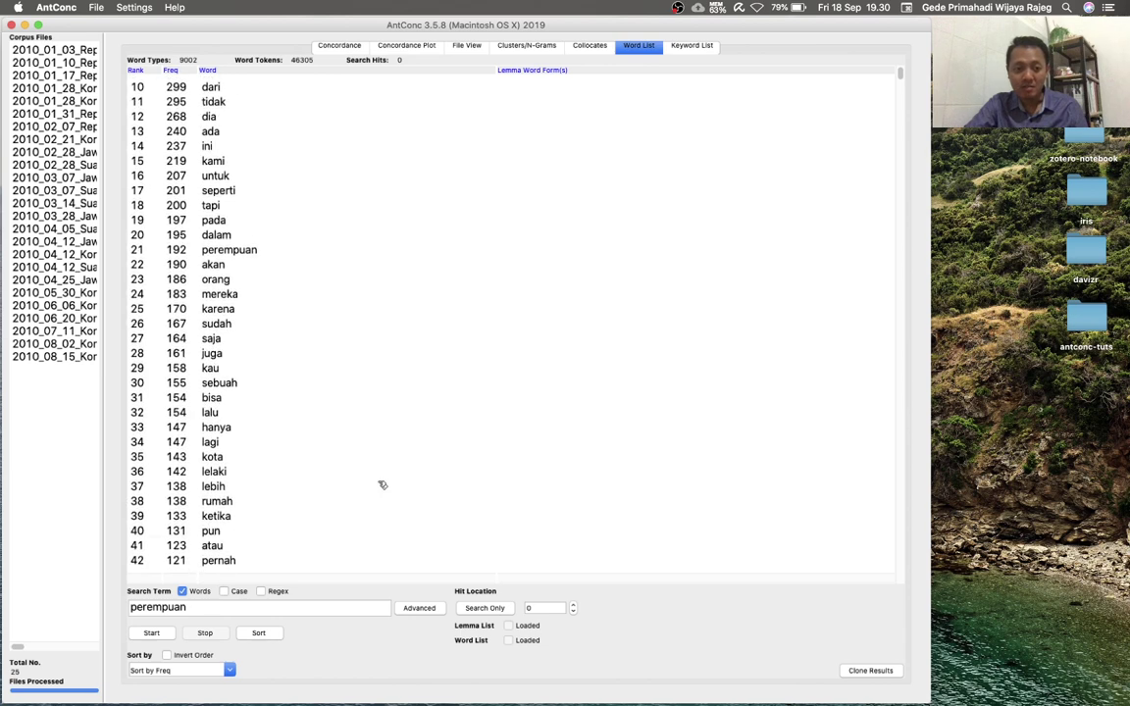
left_click(211, 609)
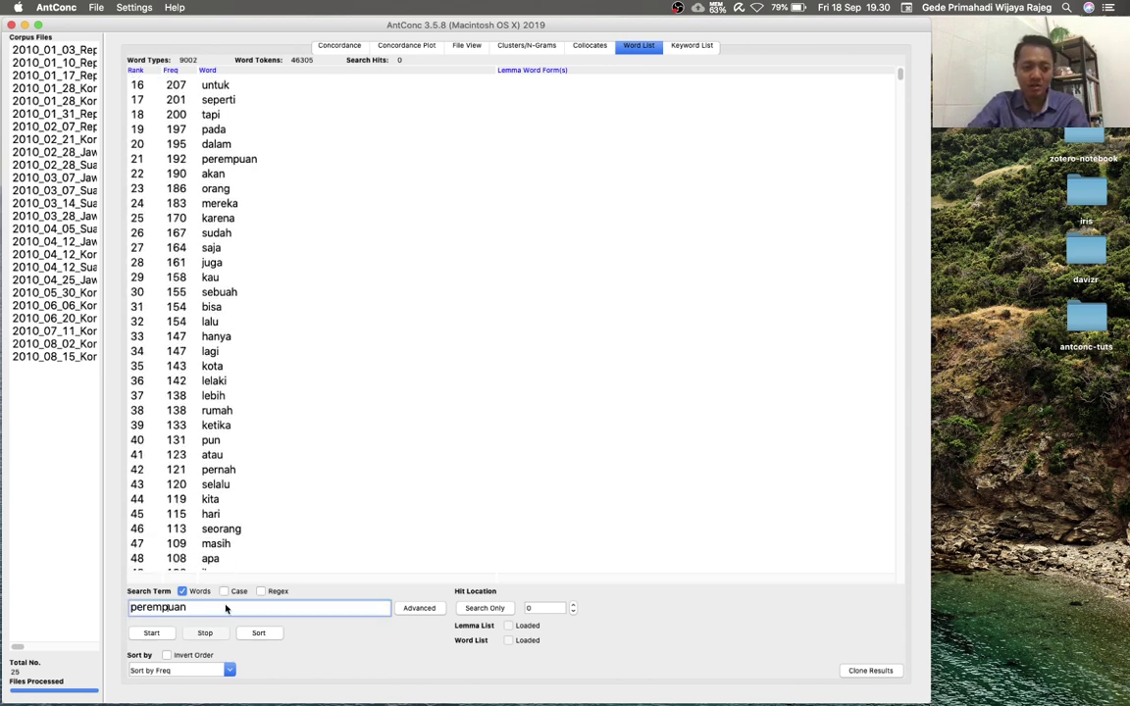
left_click(468, 608)
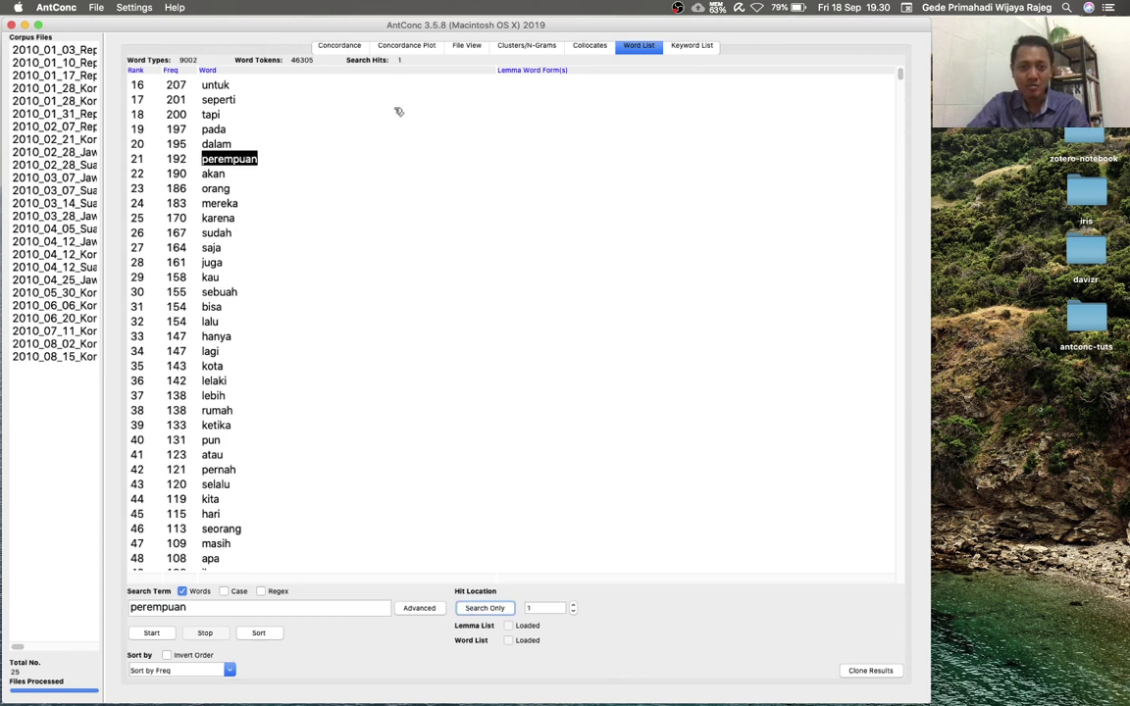
Re-enter "perempuan" as the search term, rebuild the word list and locate the word in it again
left_click(160, 609)
double_click(160, 609)
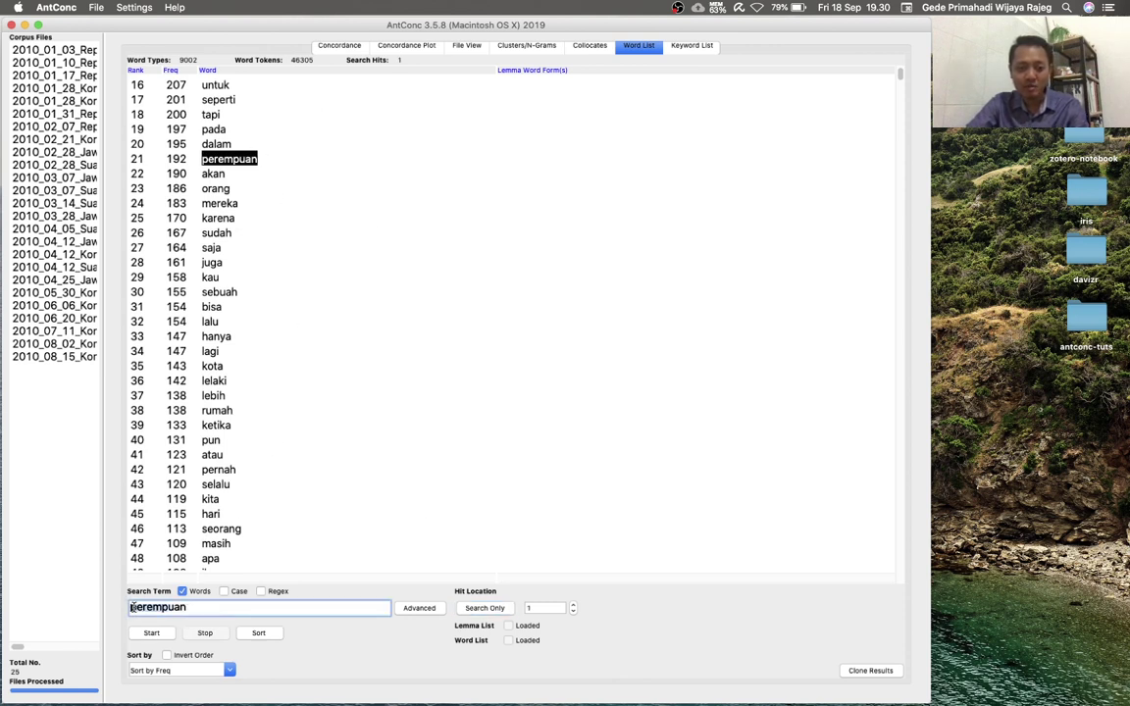
left_click(189, 608)
key("BackSpace")
key("BackSpace")
key("BackSpace")
key("BackSpace")
key("BackSpace")
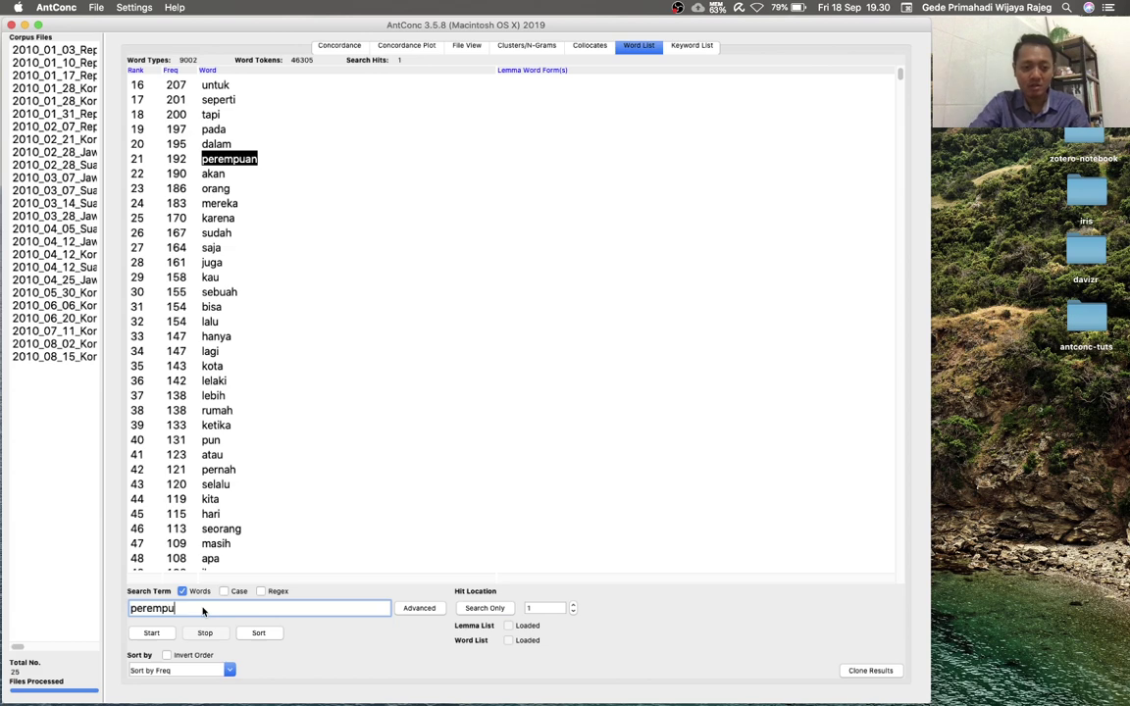
type("mpuan")
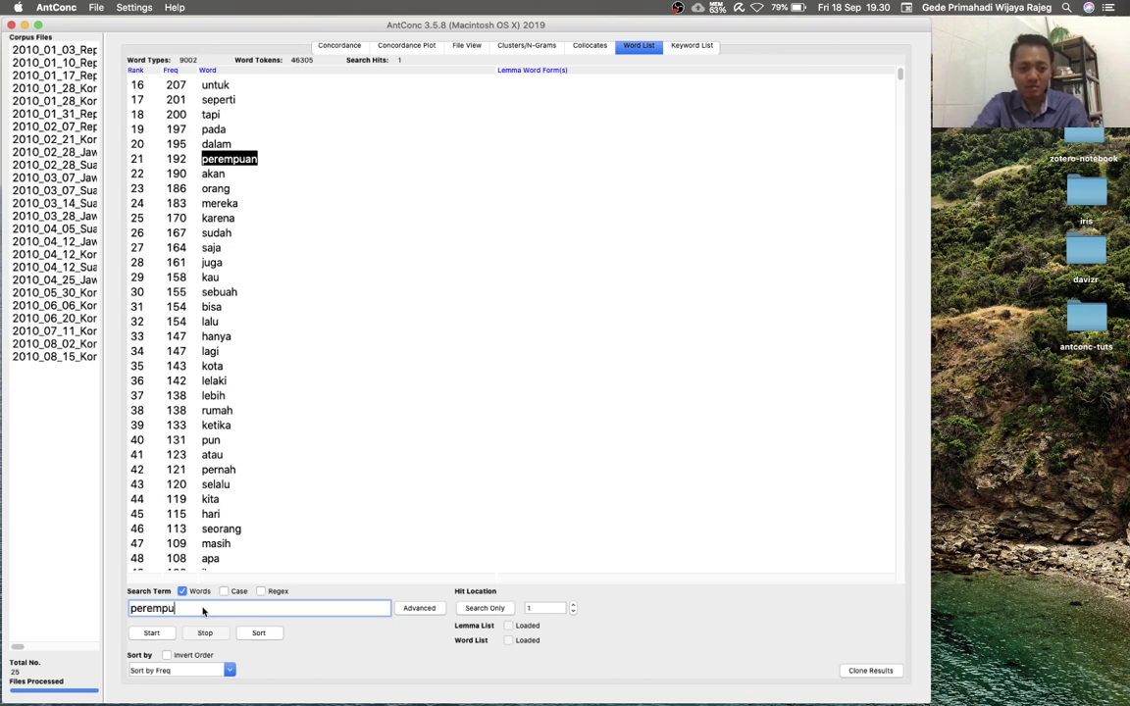
left_click(152, 633)
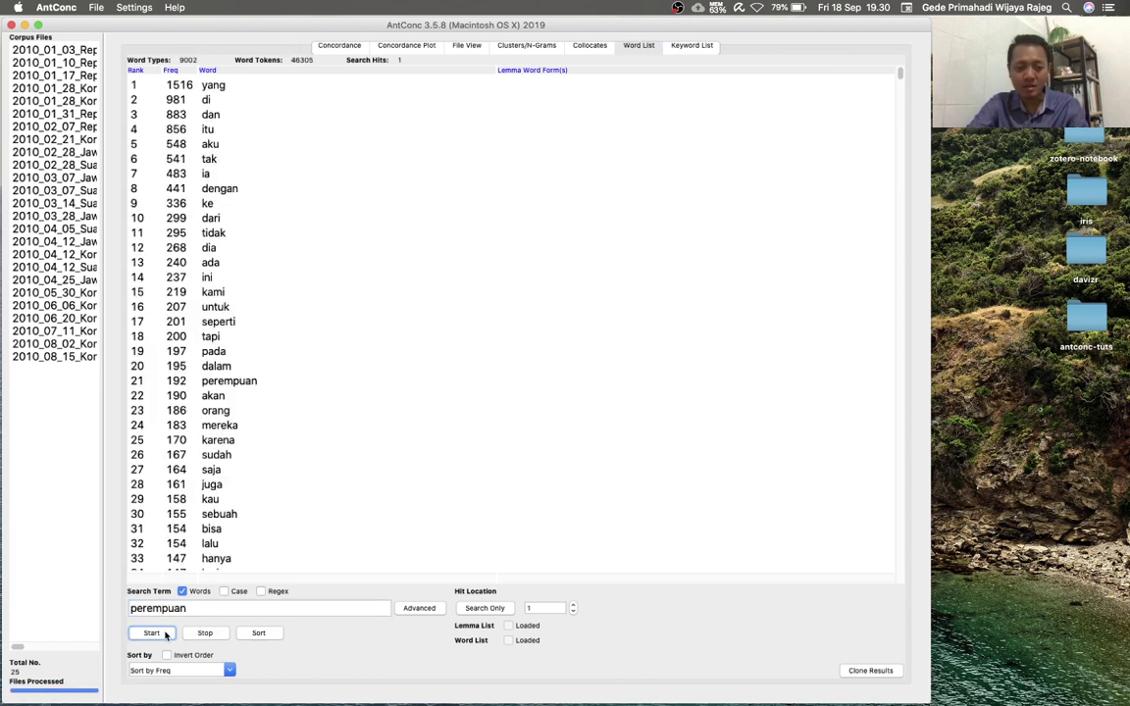
left_click(485, 610)
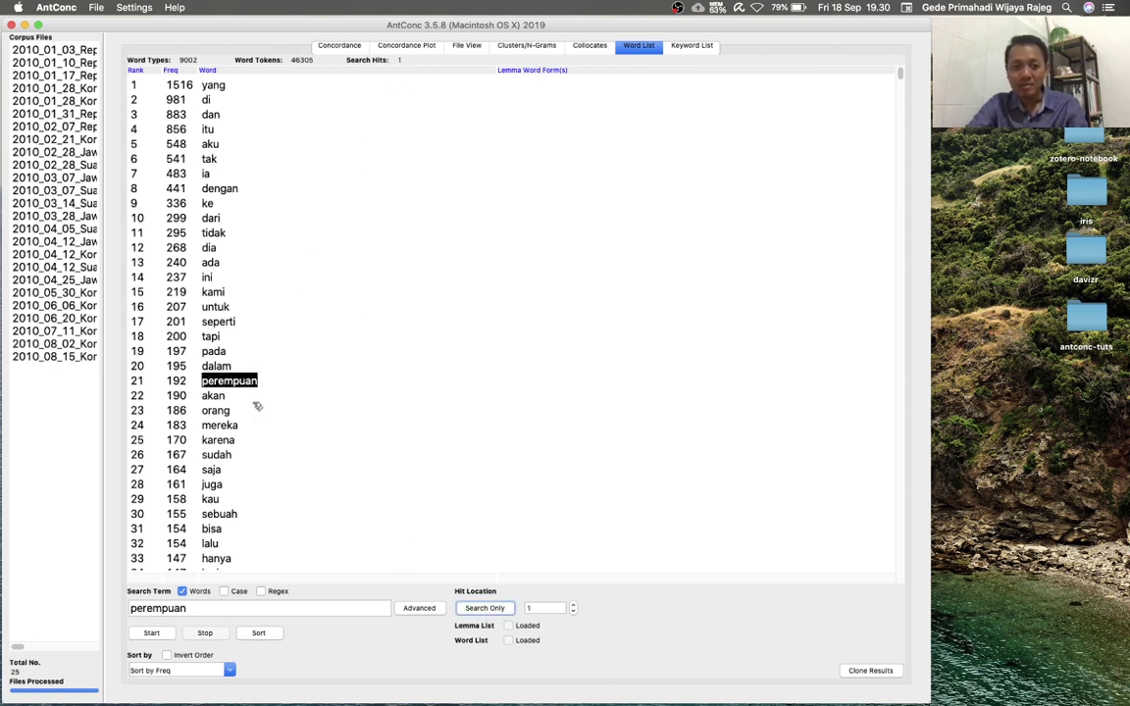
Search the word list for "perempuan" without the whole-word restriction and step through every hit to compare the hyphenated and suffixed forms
left_click(183, 591)
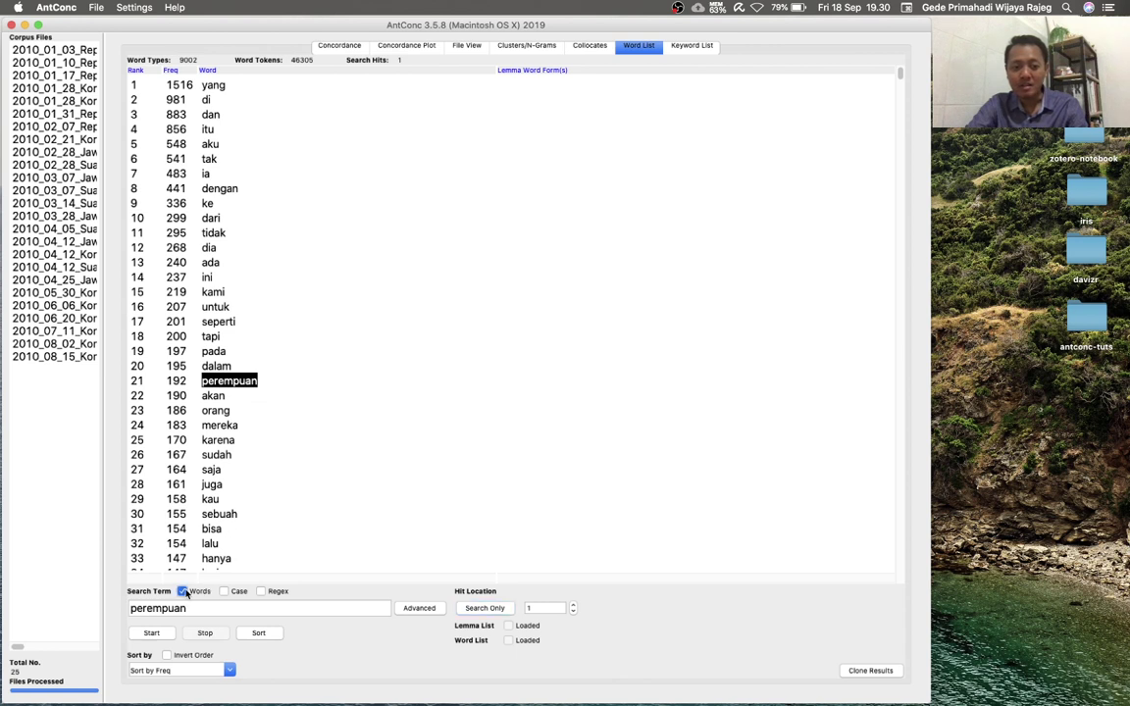
left_click(485, 608)
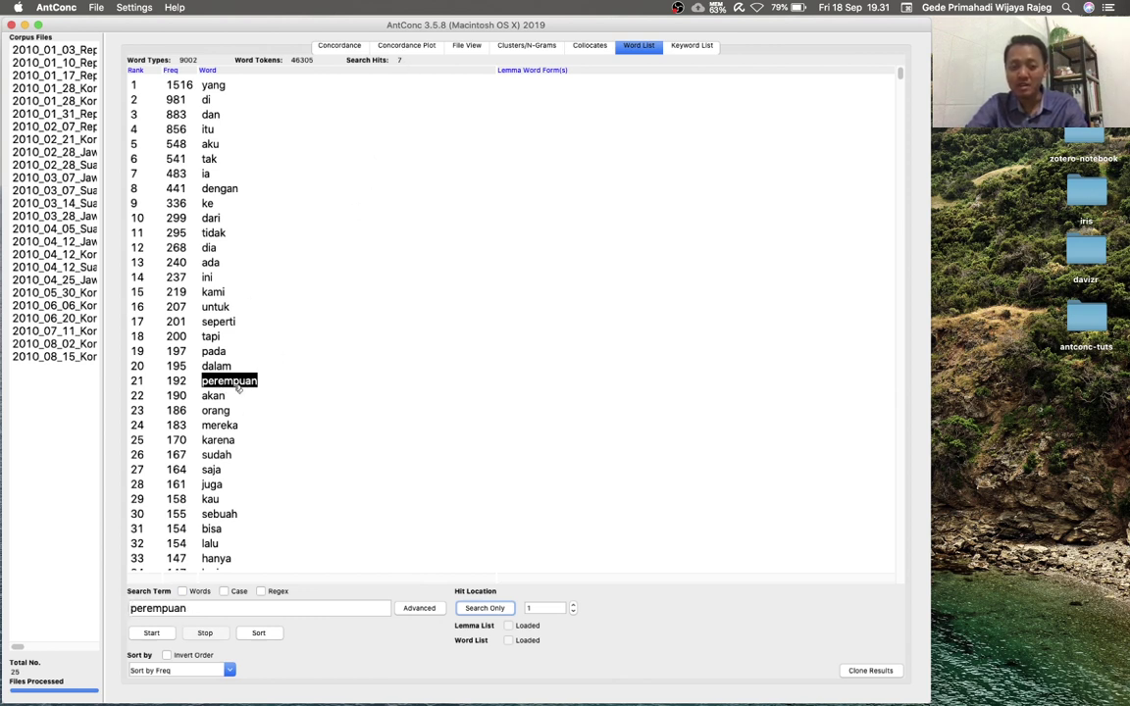
left_click(574, 607)
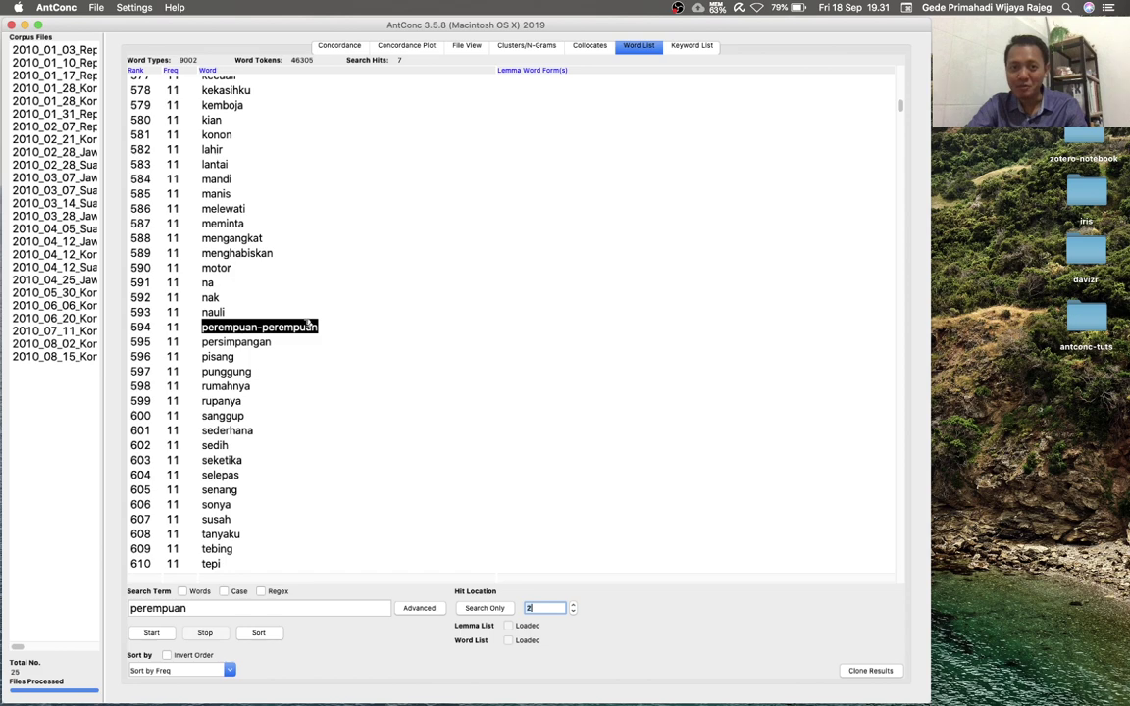
left_click(573, 607)
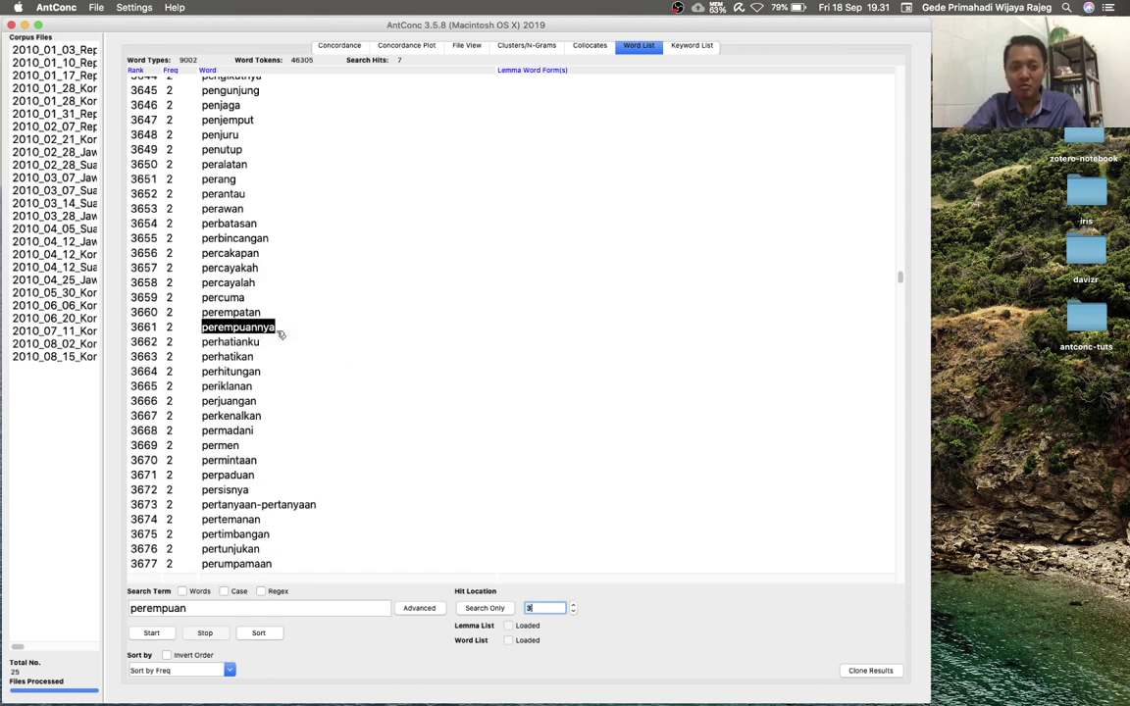
left_click(573, 607)
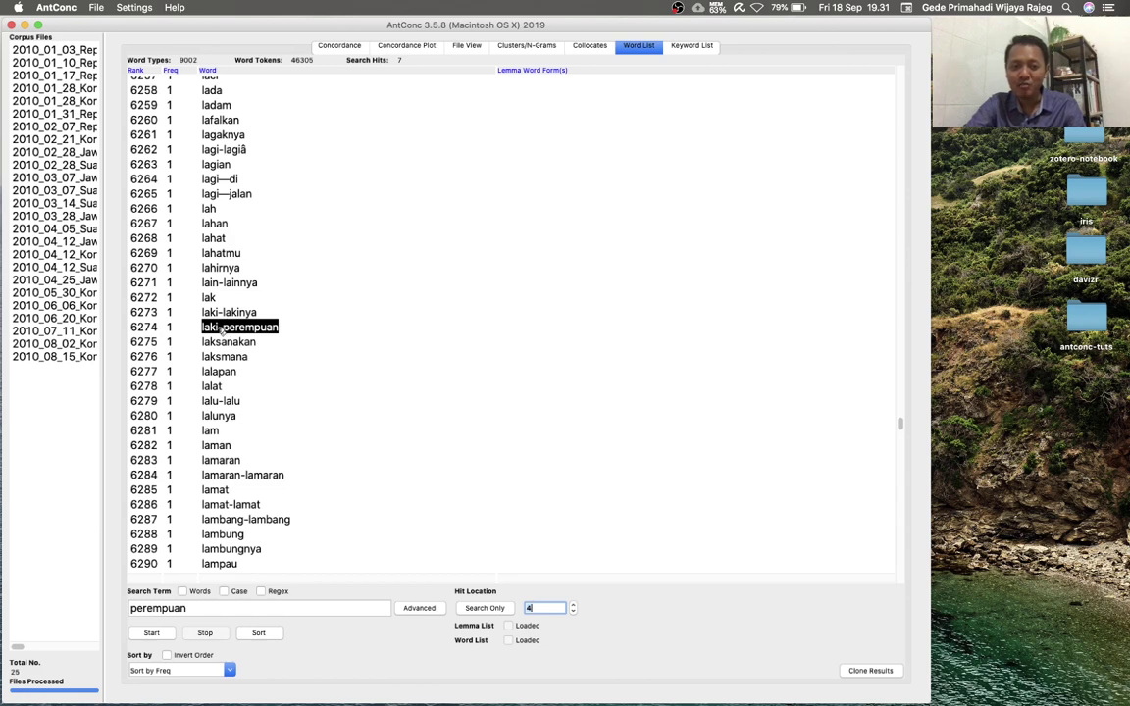
left_click(573, 605)
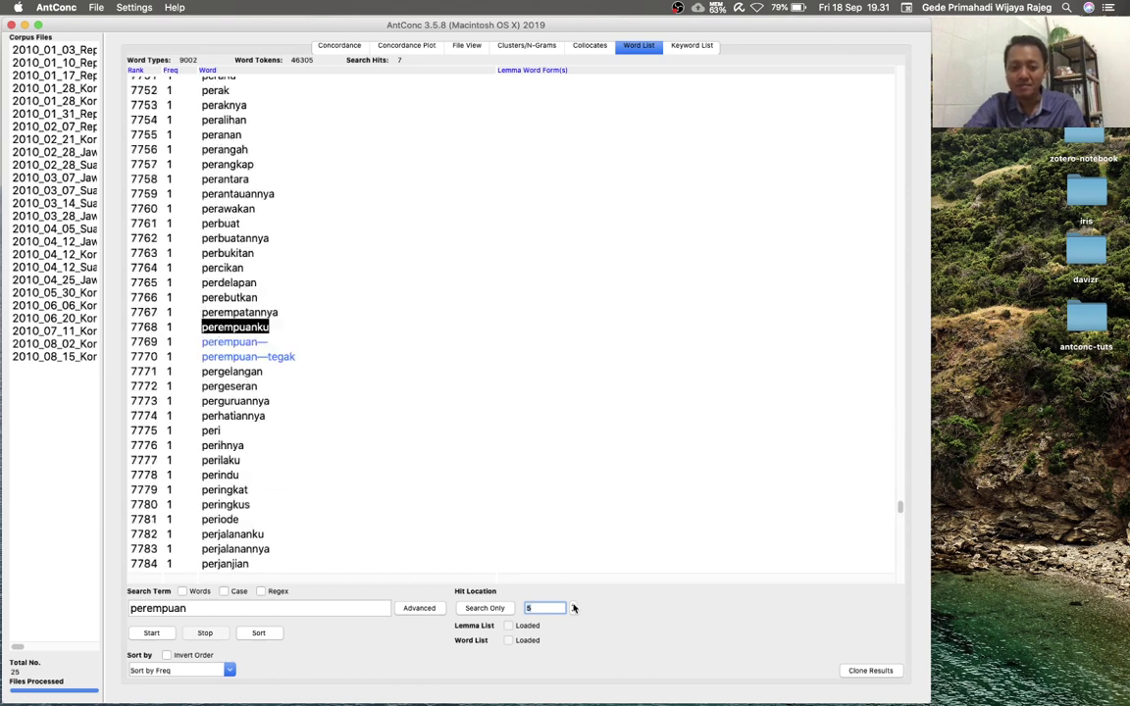
left_click(573, 606)
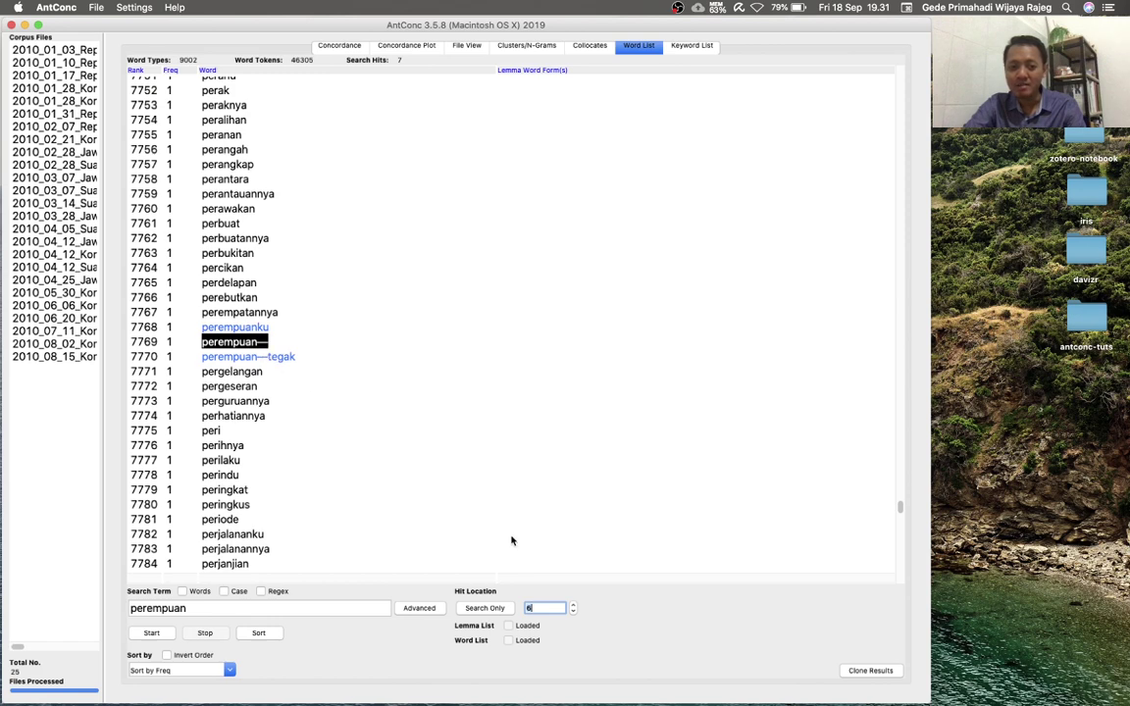
left_click(573, 605)
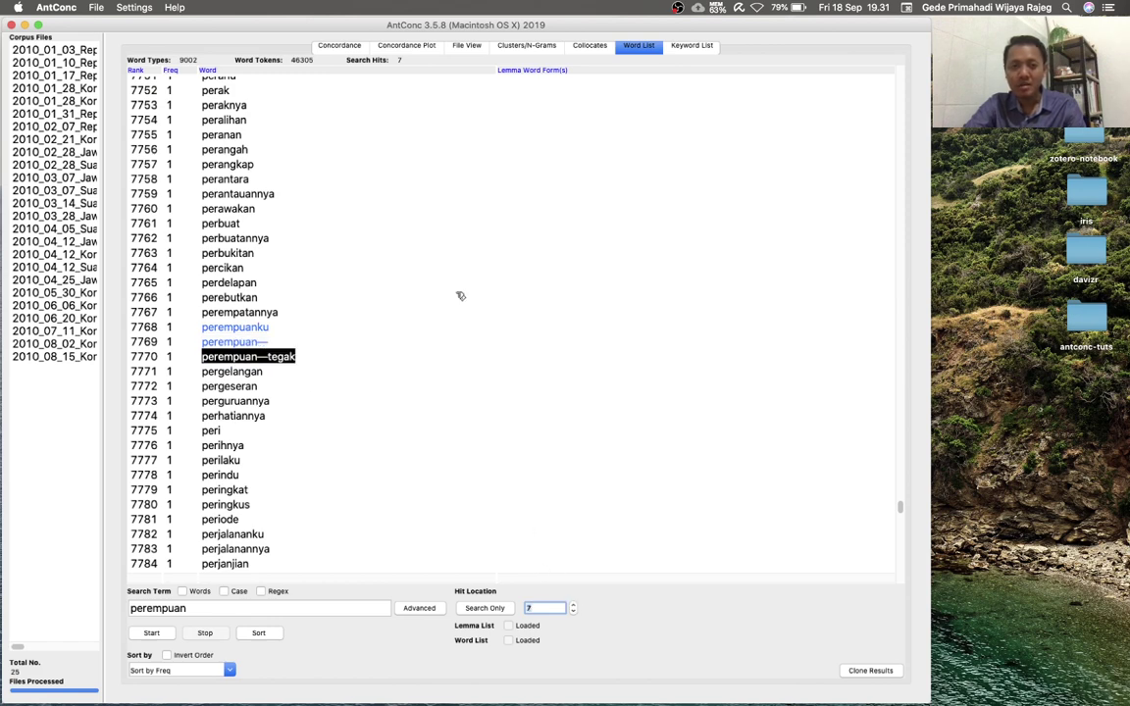
Return to the concordance results, remove the Dash punctuation class from the token definition in the global settings and apply it
left_click(340, 46)
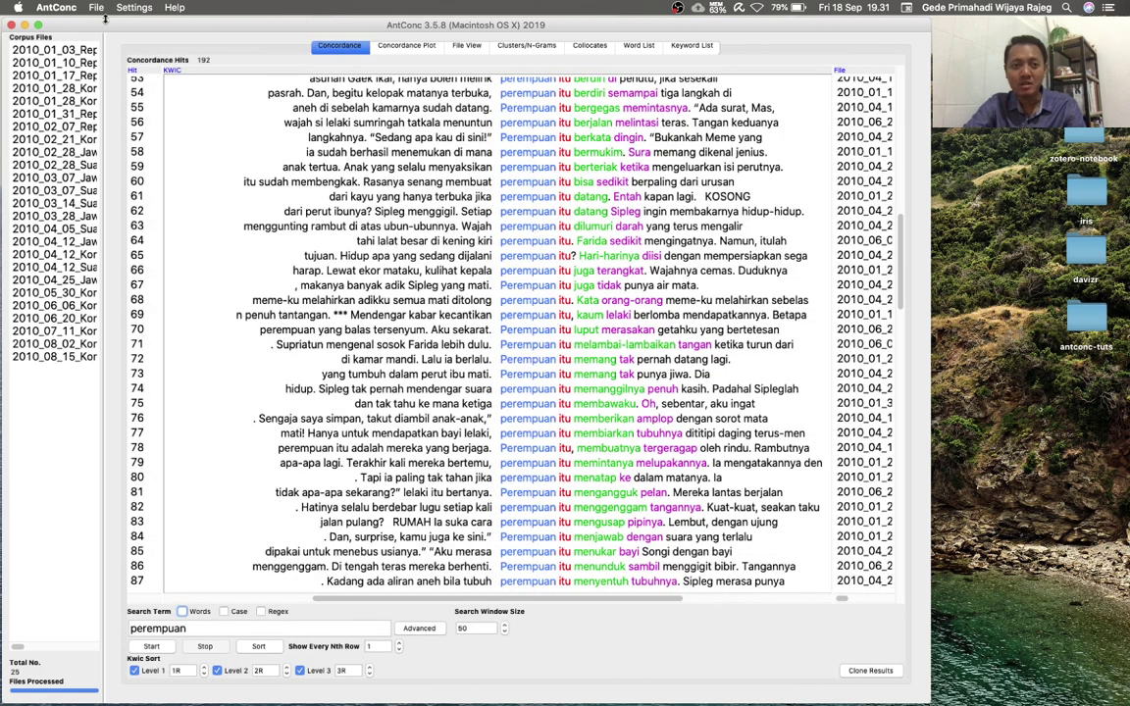
left_click(135, 8)
left_click(135, 23)
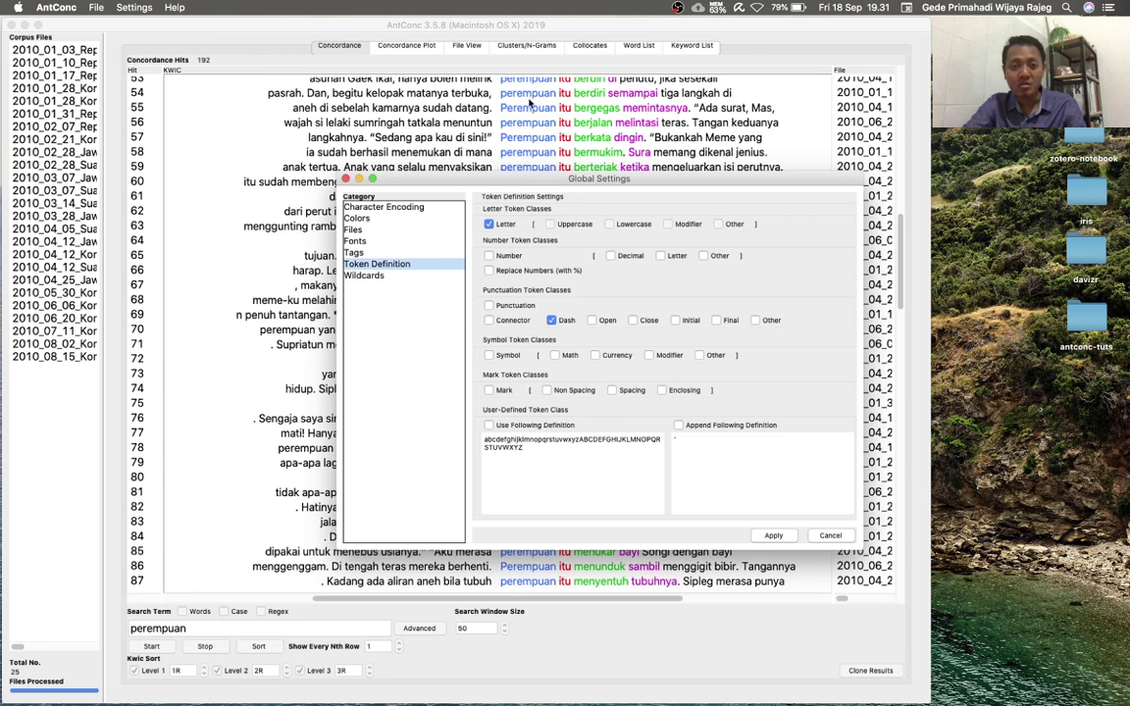
left_click(552, 320)
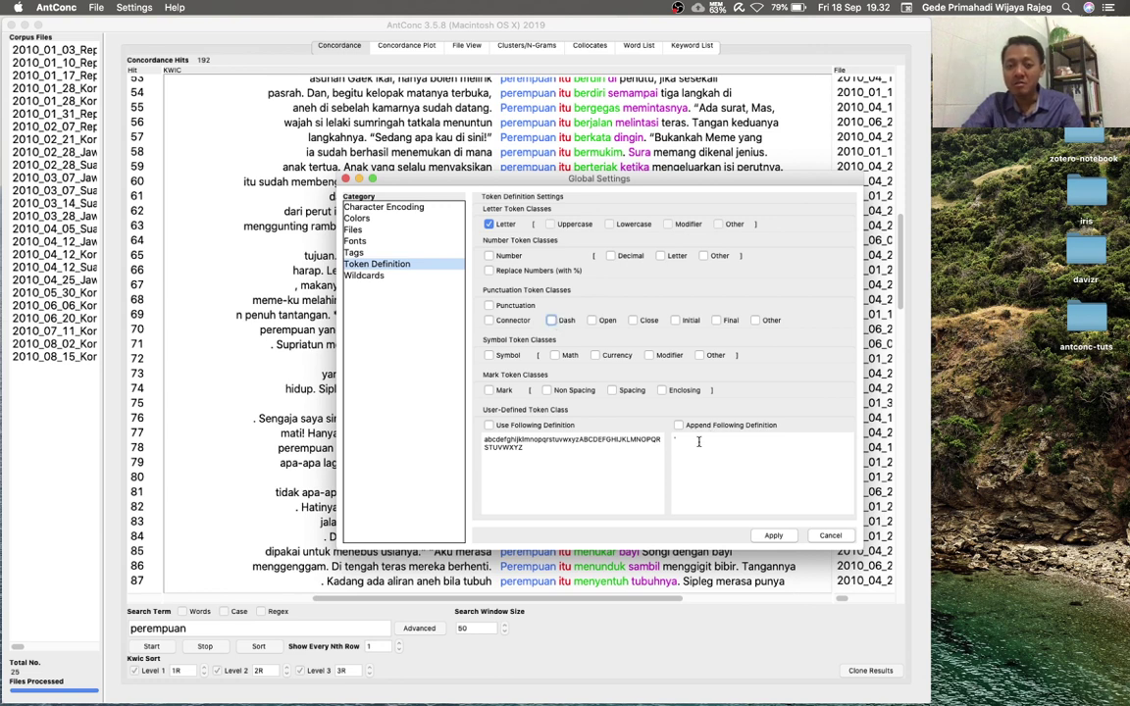
left_click(773, 535)
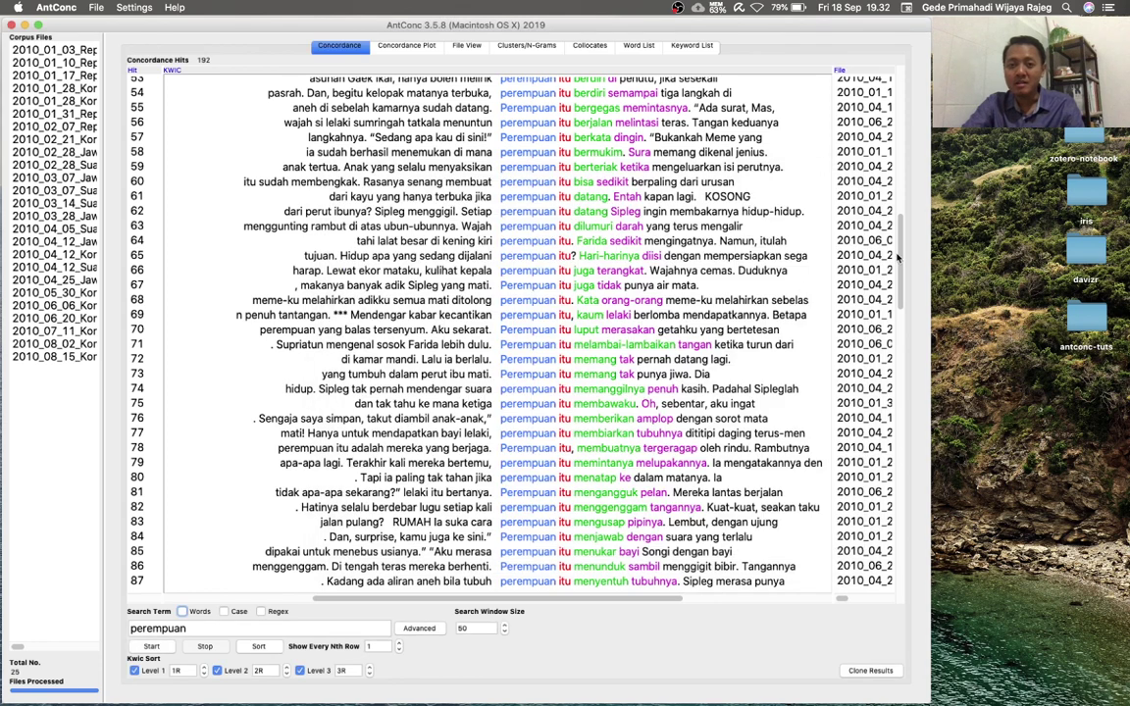
left_click(988, 433)
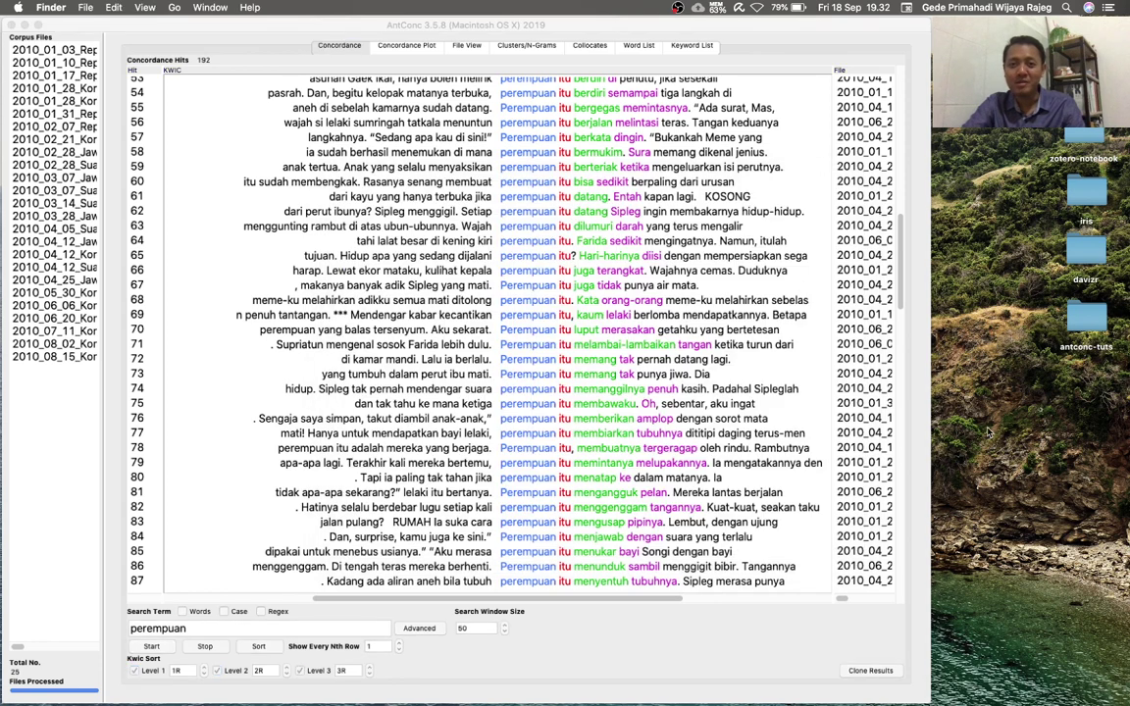